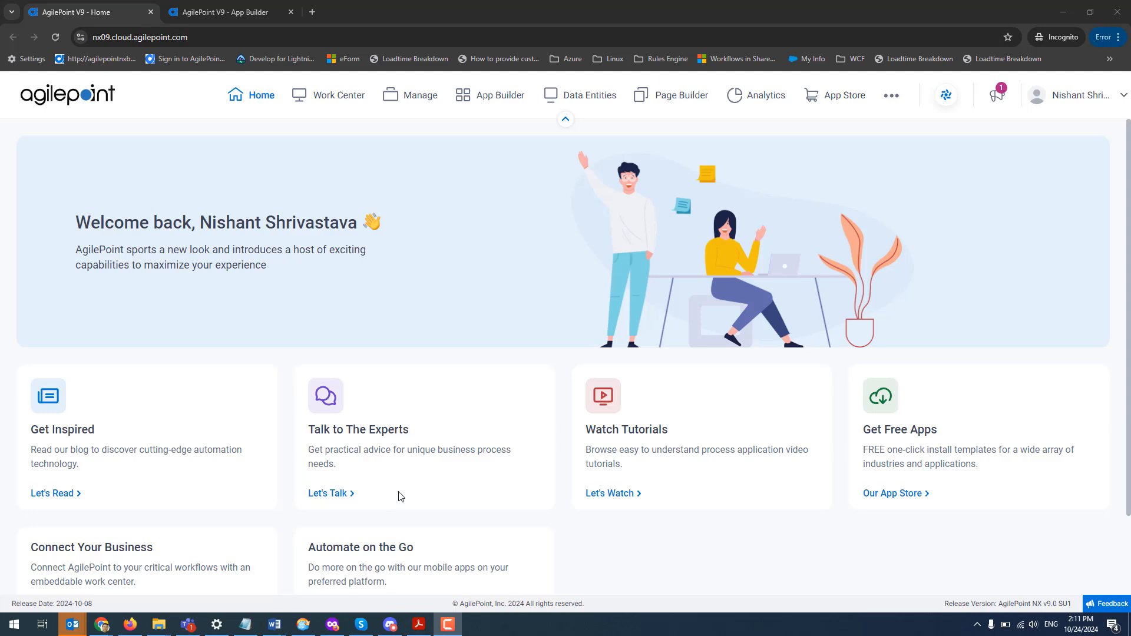
# Open the Order Items form of the New Sales Order Demo app and edit the items subform on its Order Items tab
pyautogui.click(230, 16)
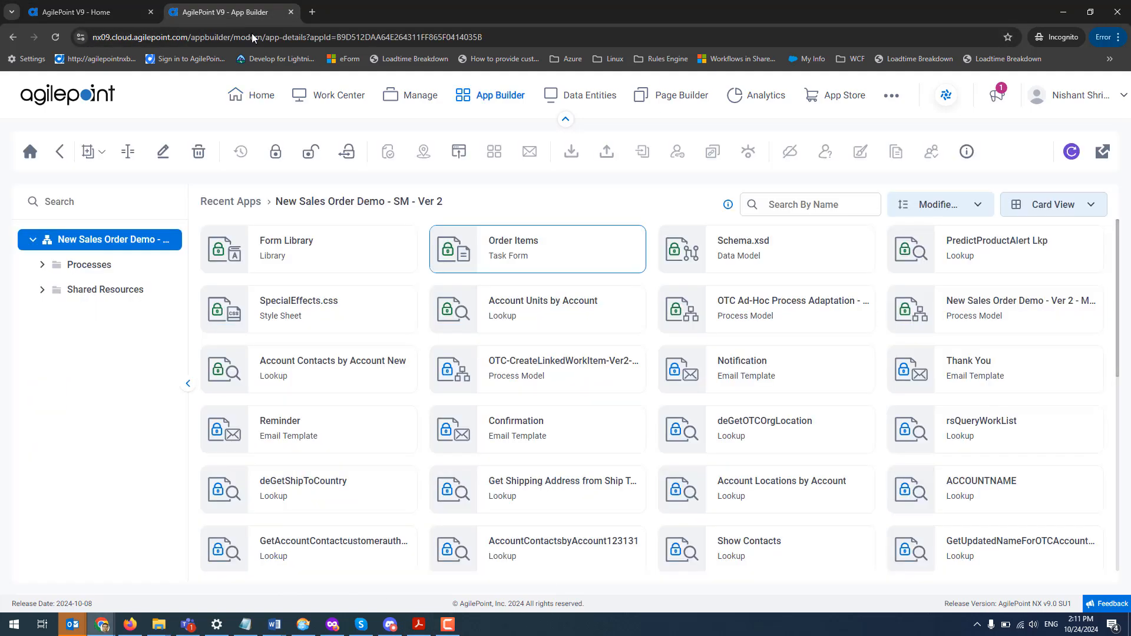
pyautogui.moveTo(598, 246)
pyautogui.click(613, 262)
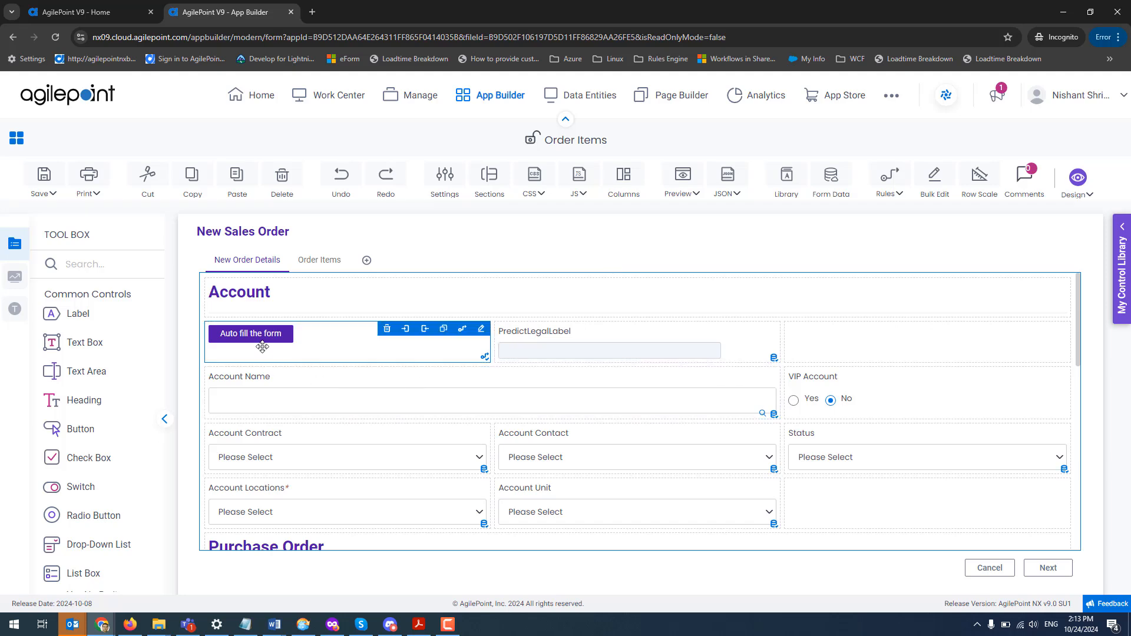
pyautogui.click(319, 261)
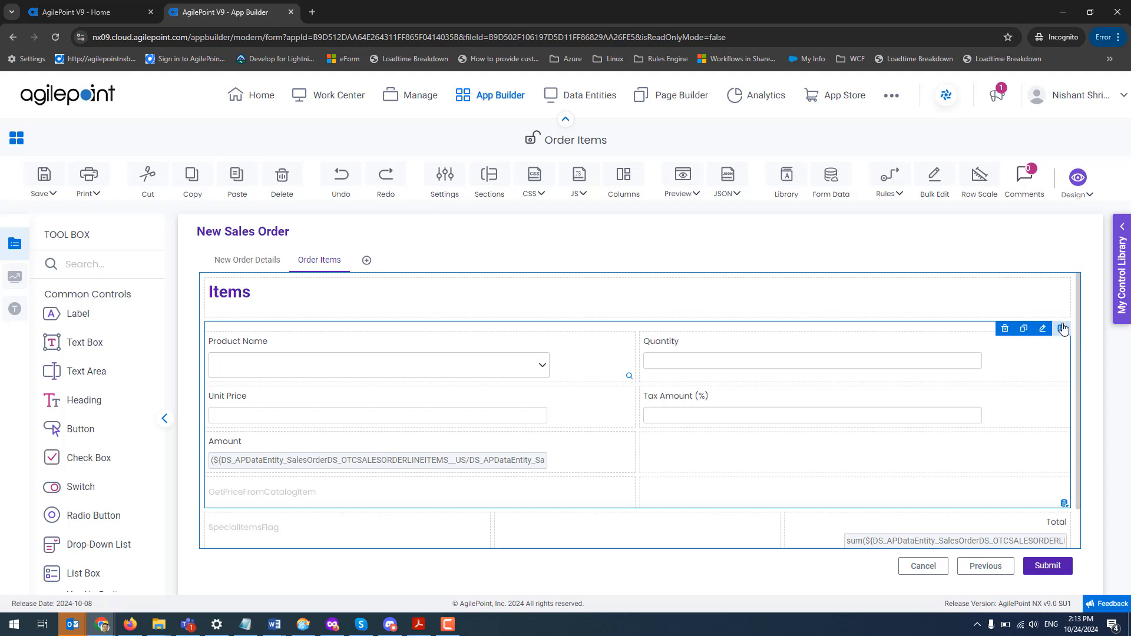
pyautogui.click(1062, 328)
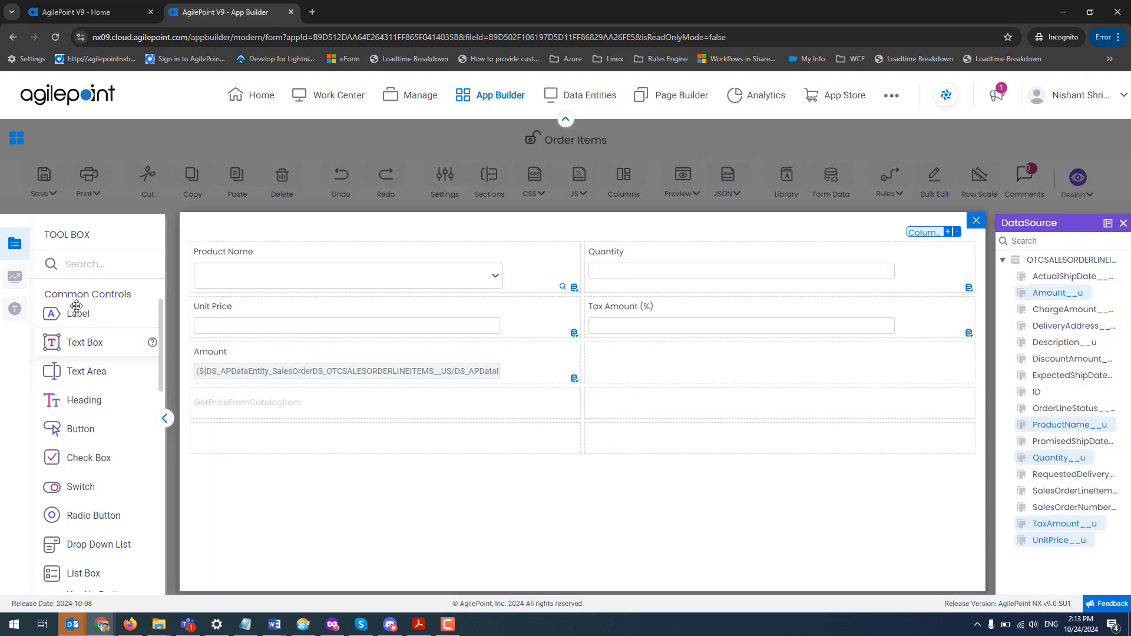
# Add an Auto-Lookup control to the empty cell beside GetPriceFromCatalogItem and label it "Get Predcition Results"
pyautogui.click(73, 264)
pyautogui.write('ap')
pyautogui.write('t')
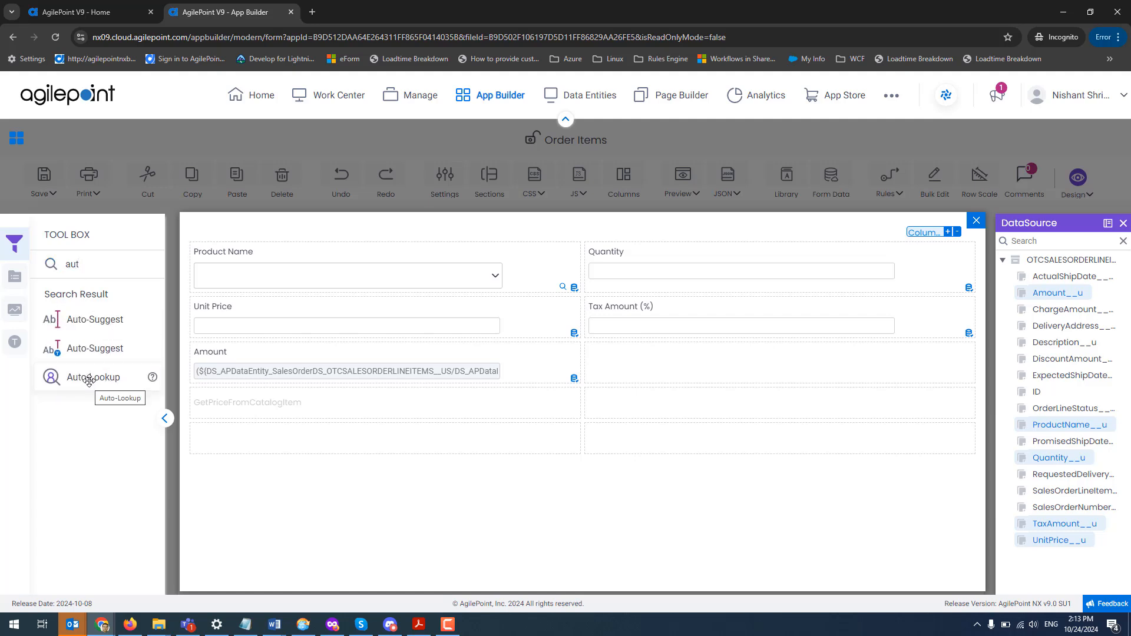
pyautogui.moveTo(89, 382); pyautogui.dragTo(618, 397)
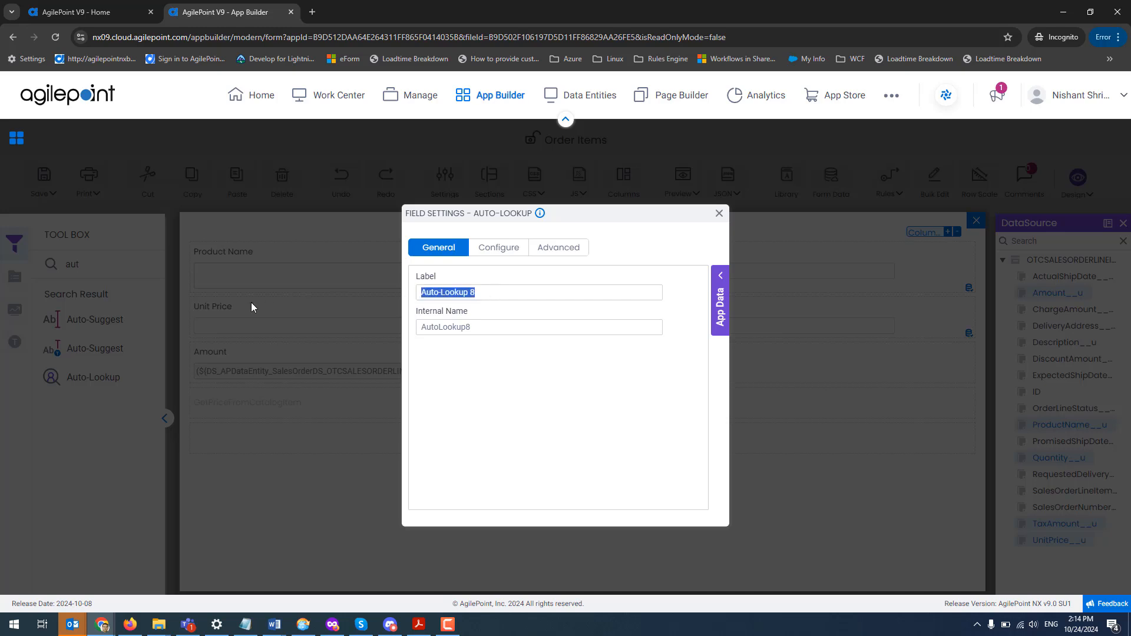
pyautogui.write('Get Predcition Results')
pyautogui.press('Tab')
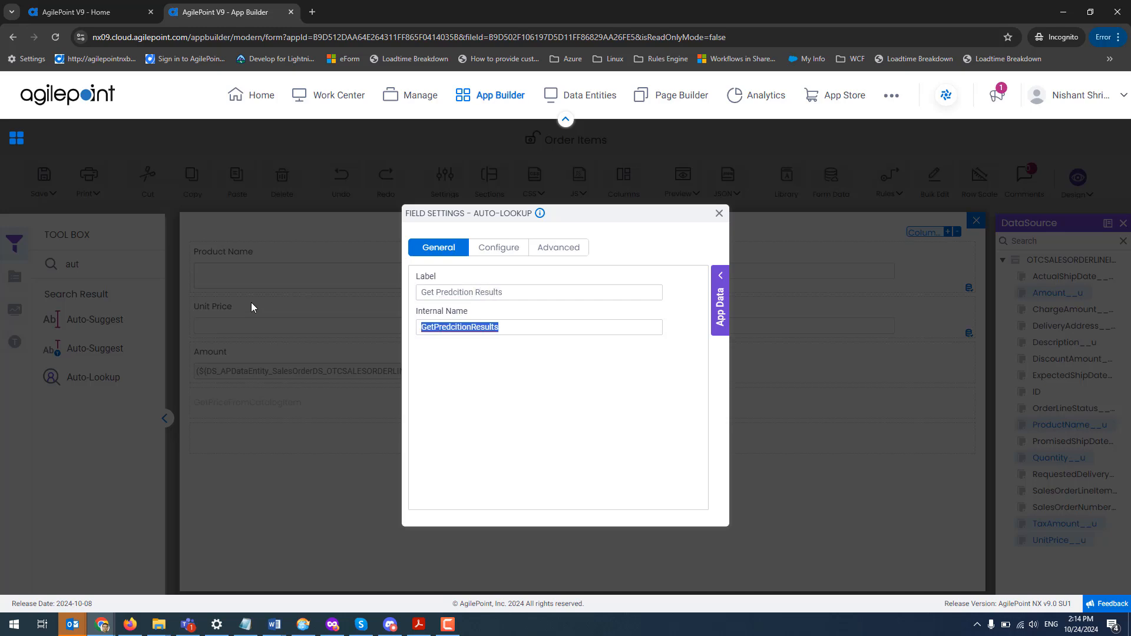
# Start a new lookup source for the control using Amazon SageMaker with the Predictive Analysis type
pyautogui.click(509, 250)
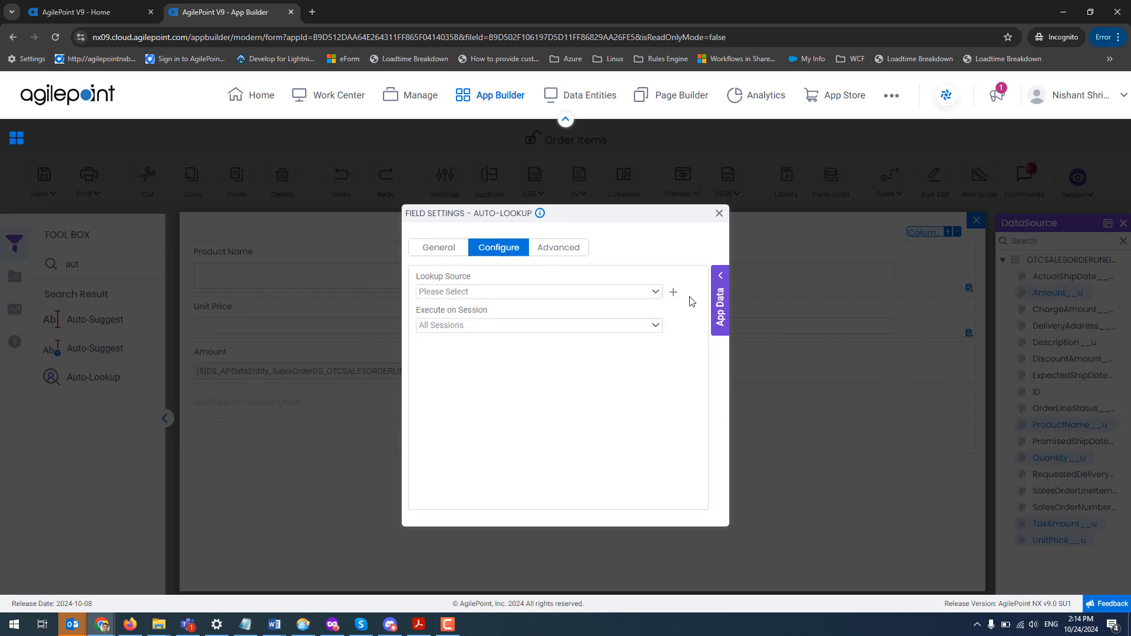
pyautogui.click(673, 292)
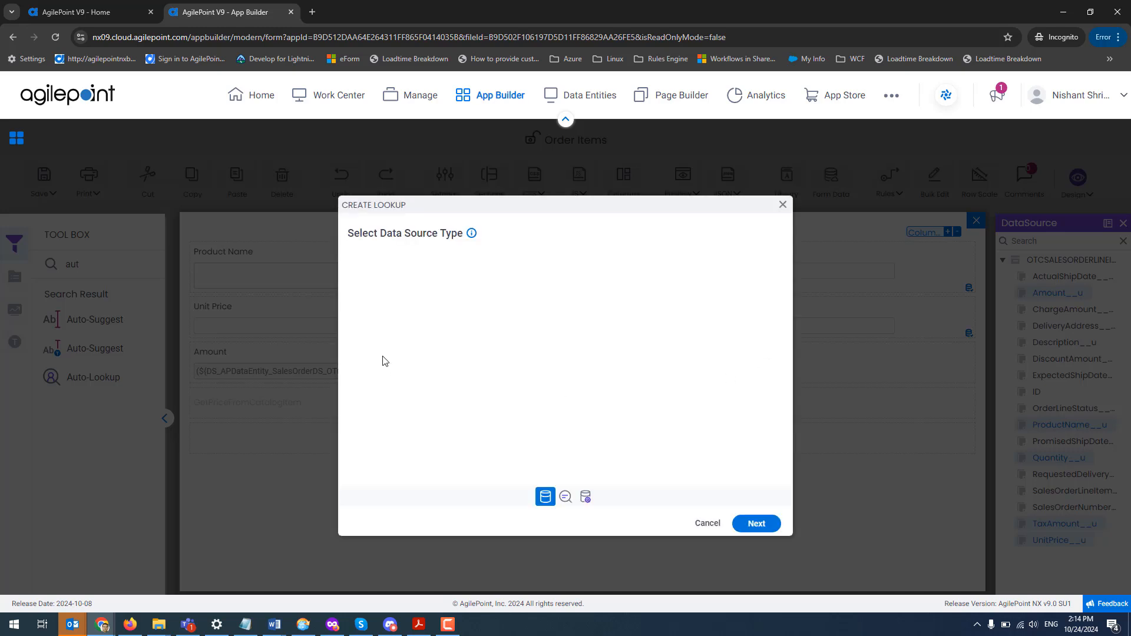
pyautogui.click(411, 299)
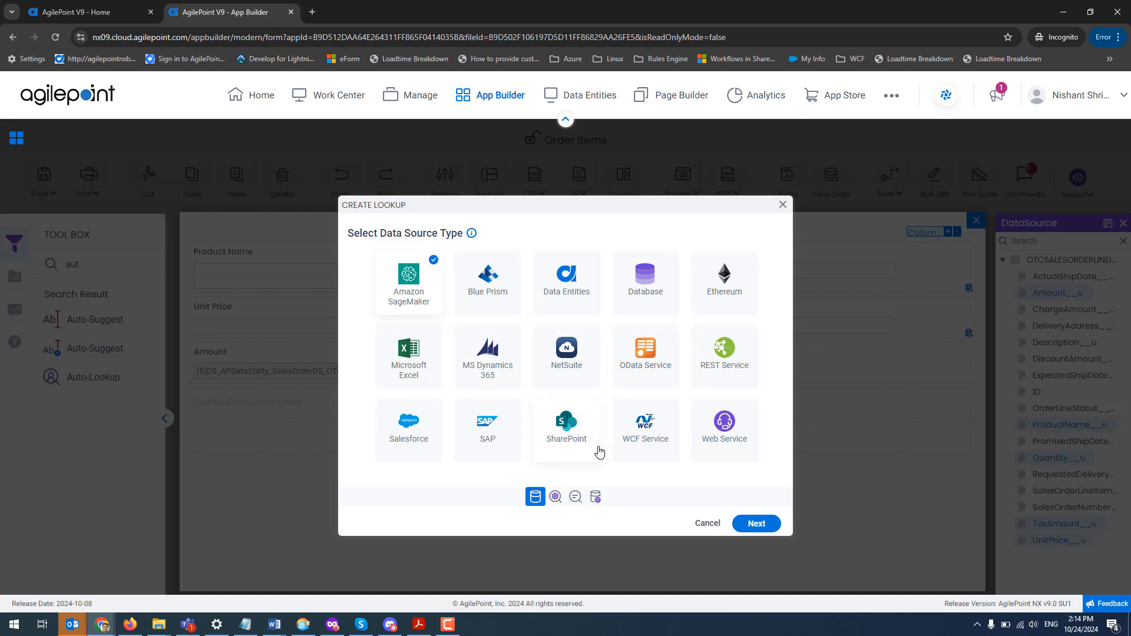
pyautogui.click(757, 524)
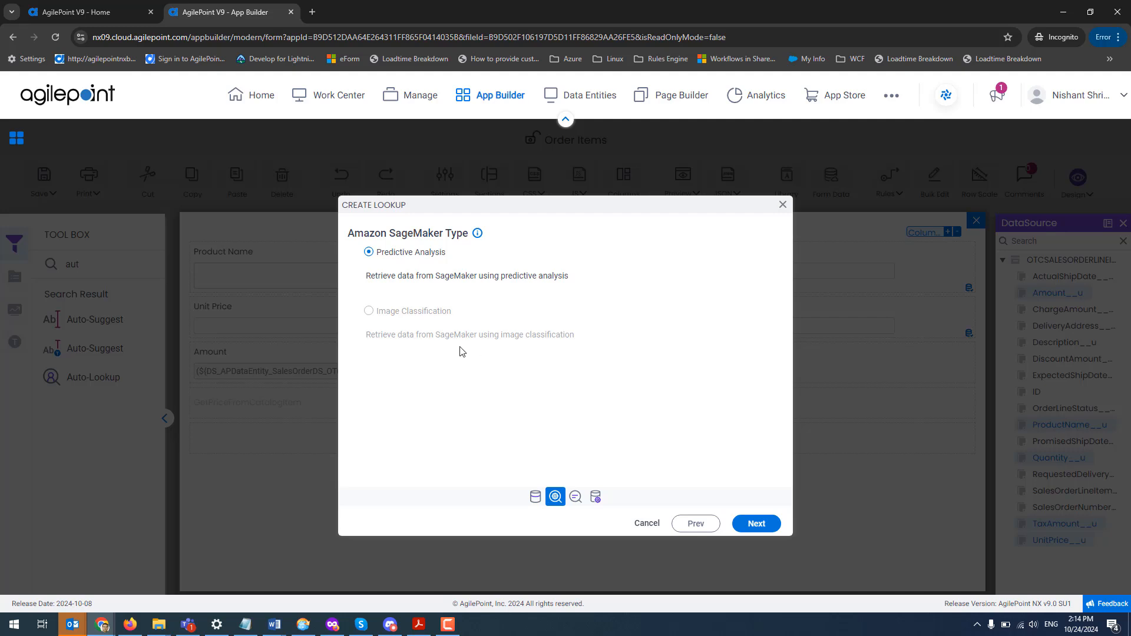
pyautogui.click(758, 525)
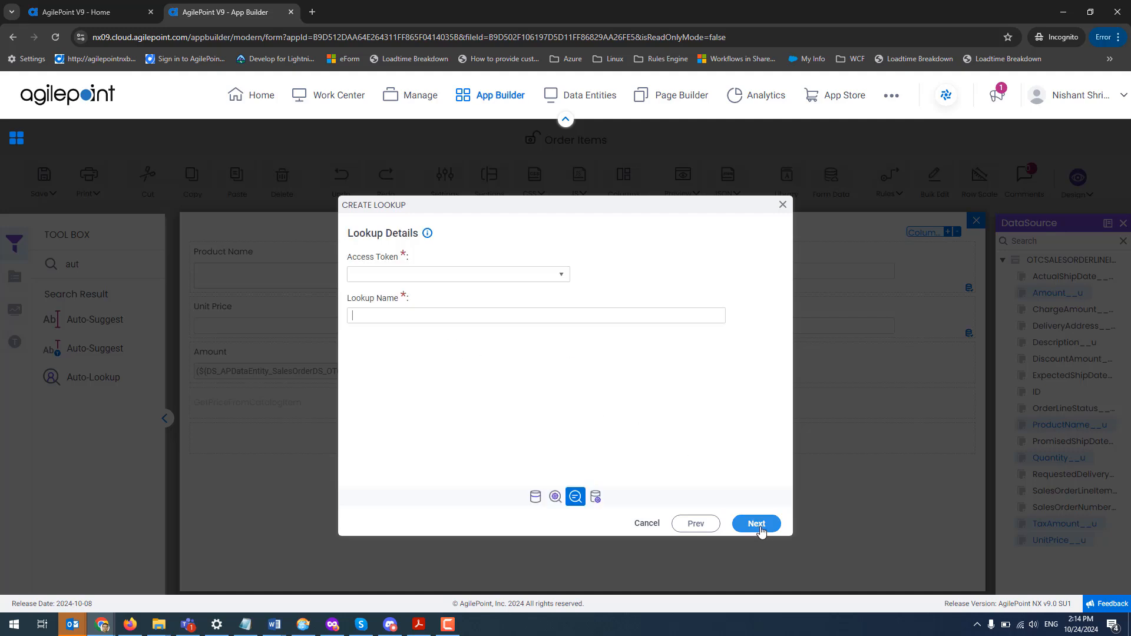
# Choose the AWS SageMaker Demo (Global) access token and name the lookup GetPredResults
pyautogui.click(559, 277)
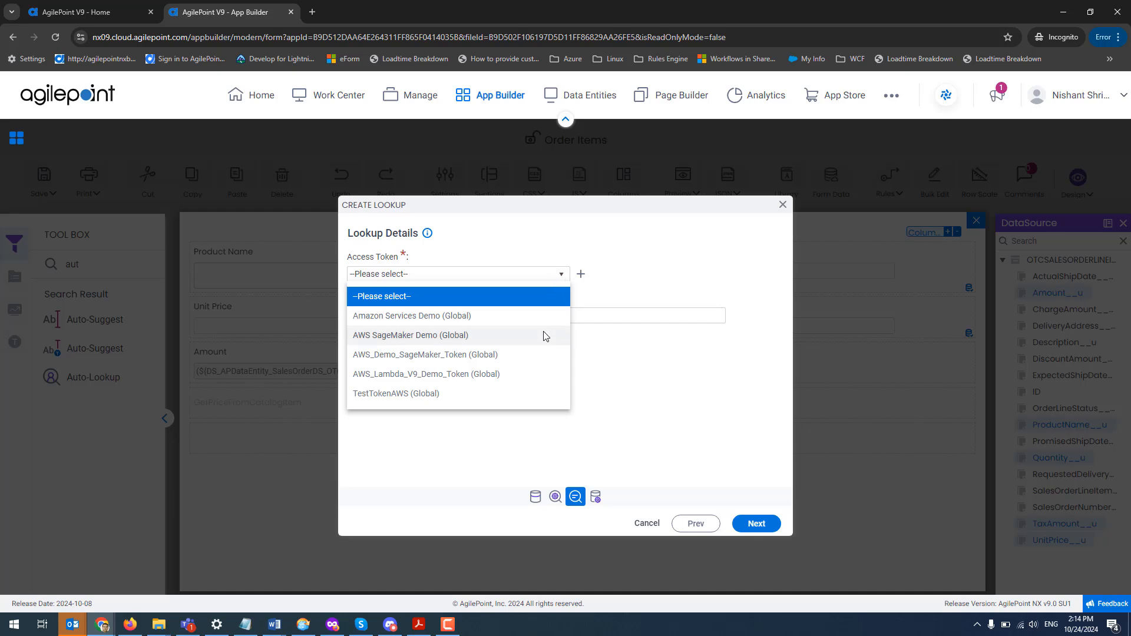
pyautogui.click(492, 342)
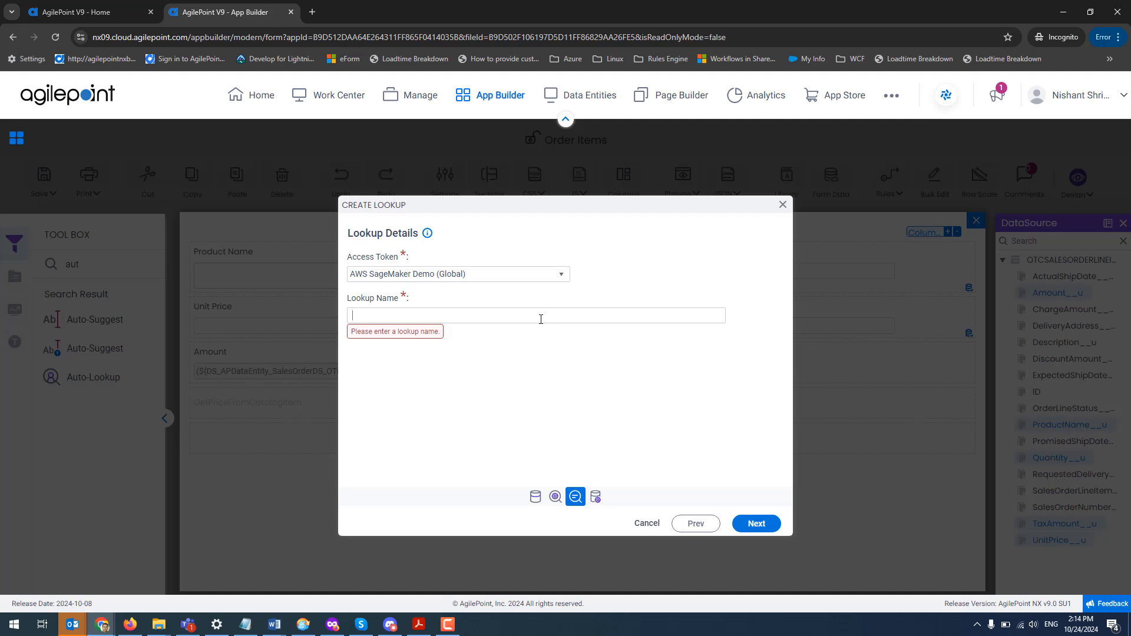
pyautogui.write('Gte')
pyautogui.press('BackSpace')
pyautogui.write('e tPredResults')
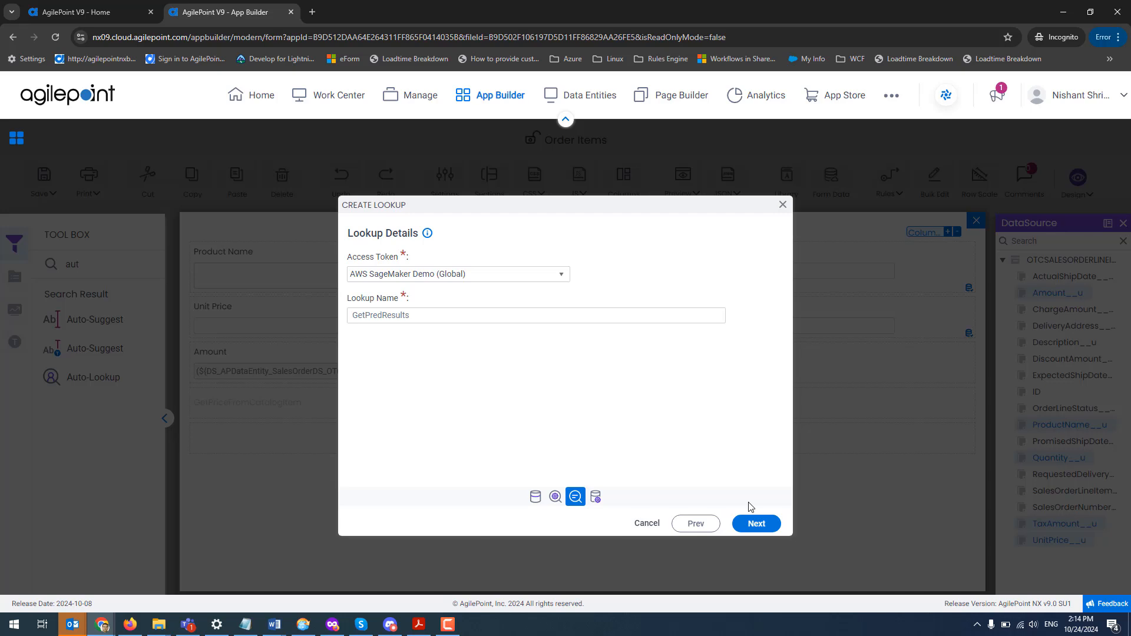
pyautogui.click(754, 523)
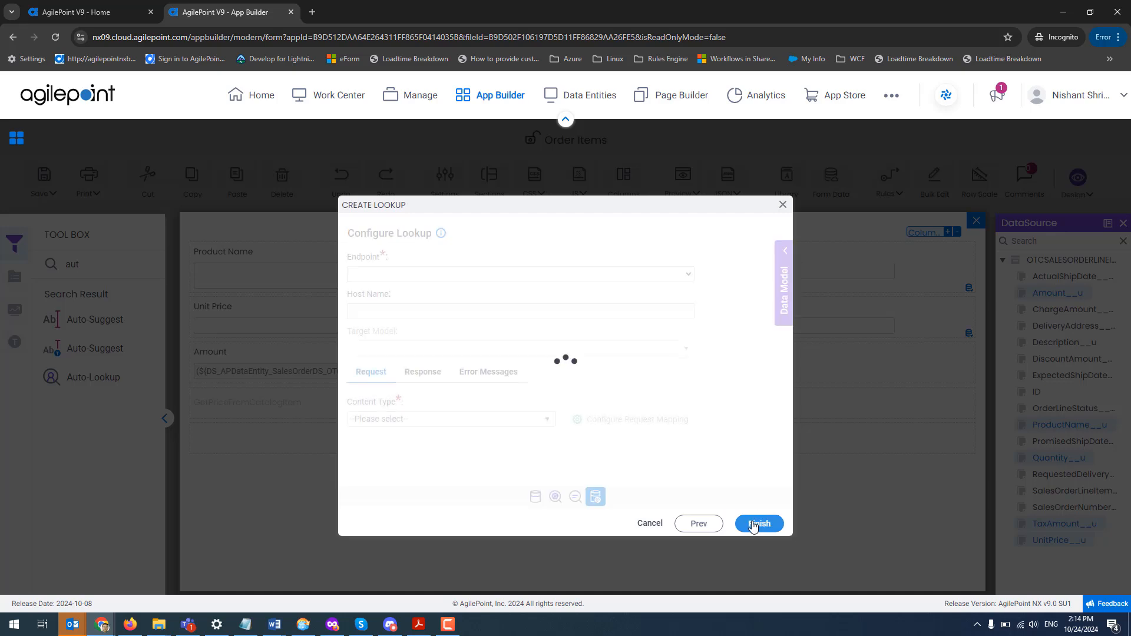
# Set the endpoint to canvas-SalesOrderApproval-Predict-Legal-08-Feb-2024-20-20 and the request content type to CSV
pyautogui.click(664, 279)
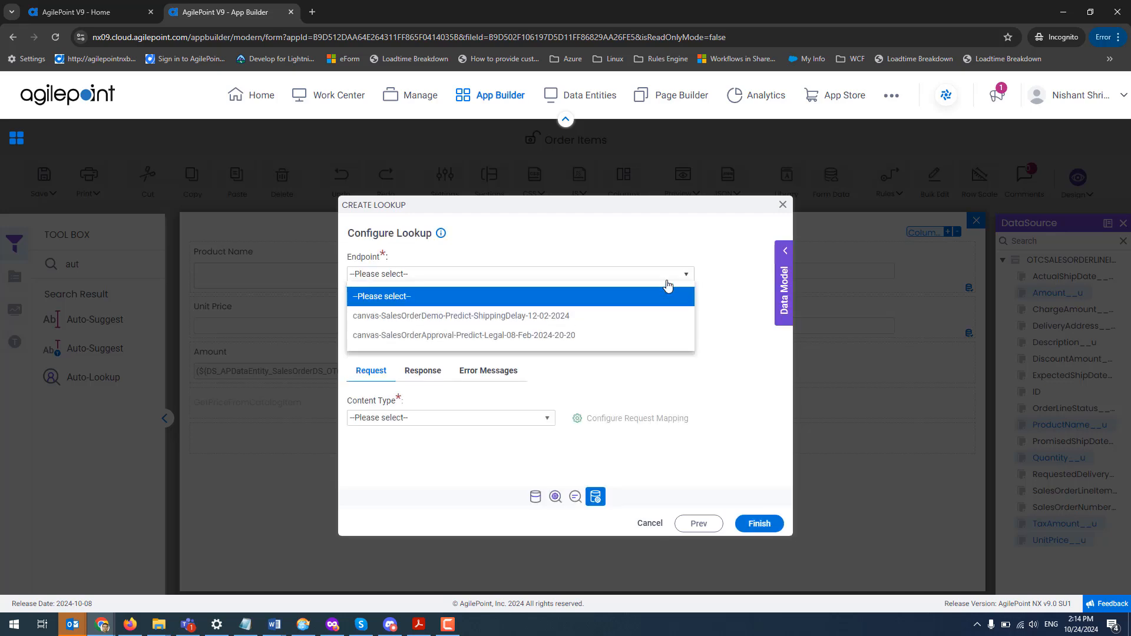
pyautogui.click(623, 337)
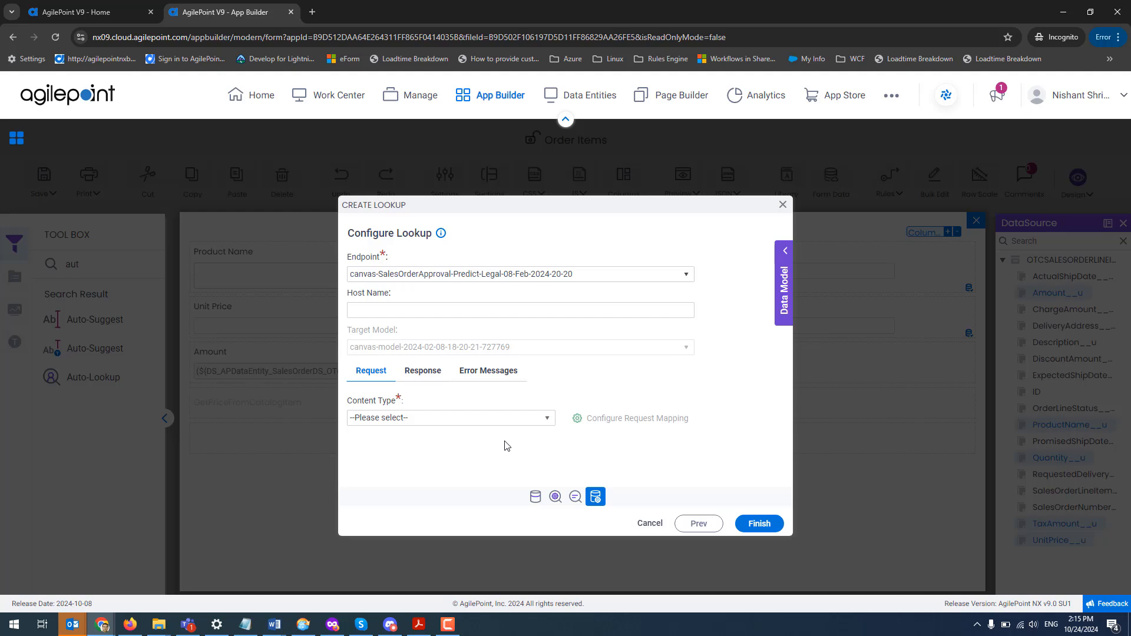
pyautogui.click(532, 426)
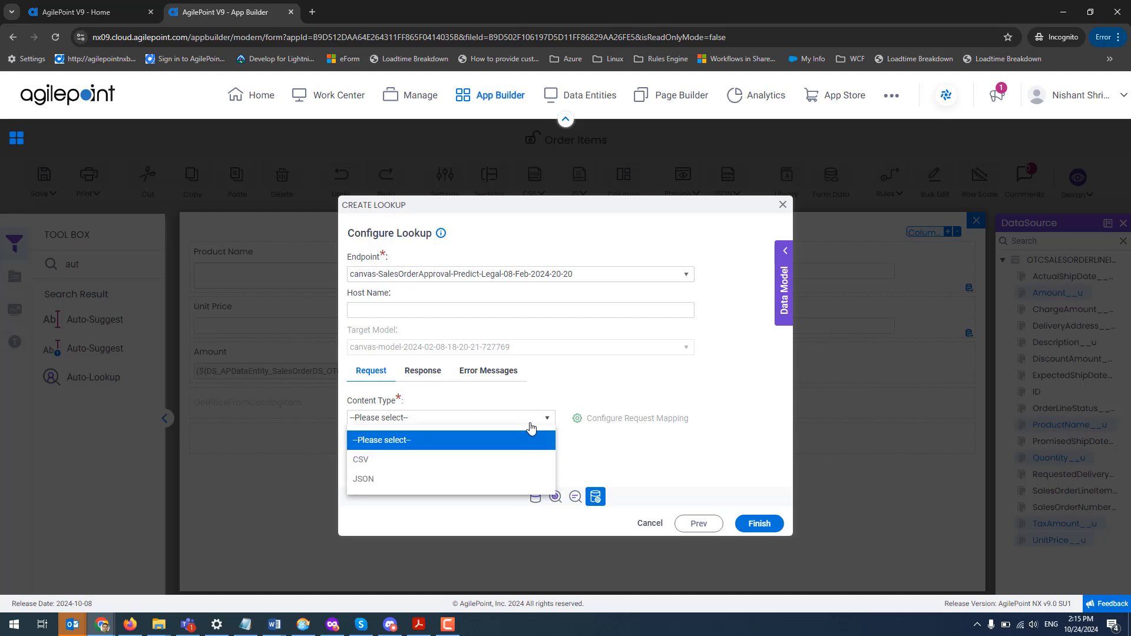
pyautogui.click(460, 466)
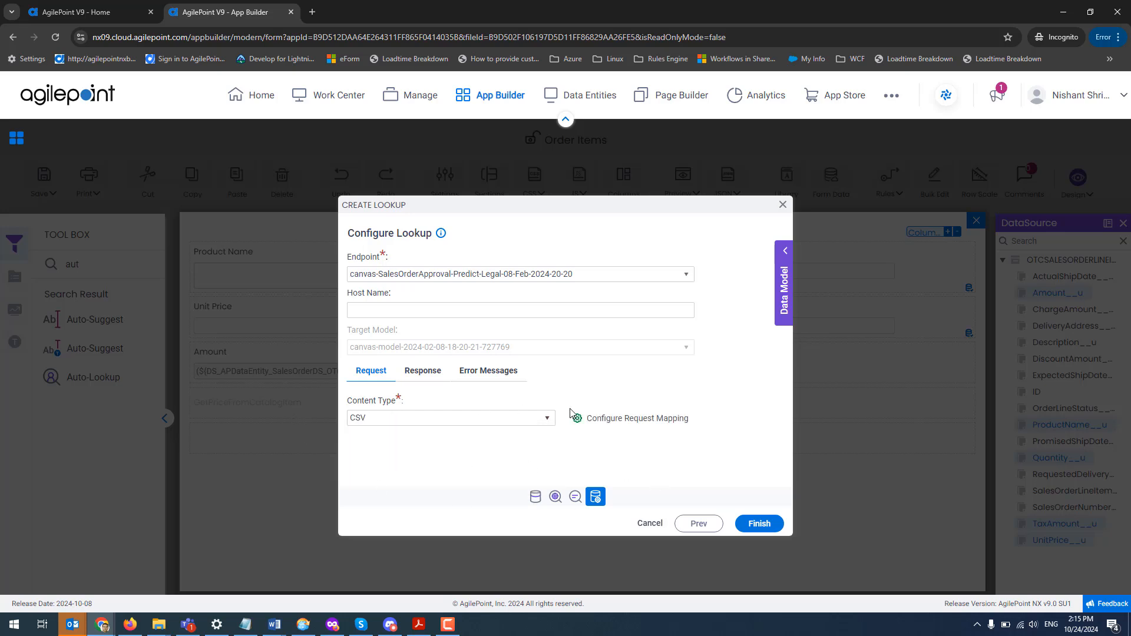
# Examine the Grid View and Variable payload mapping options for the CSV request
pyautogui.click(618, 420)
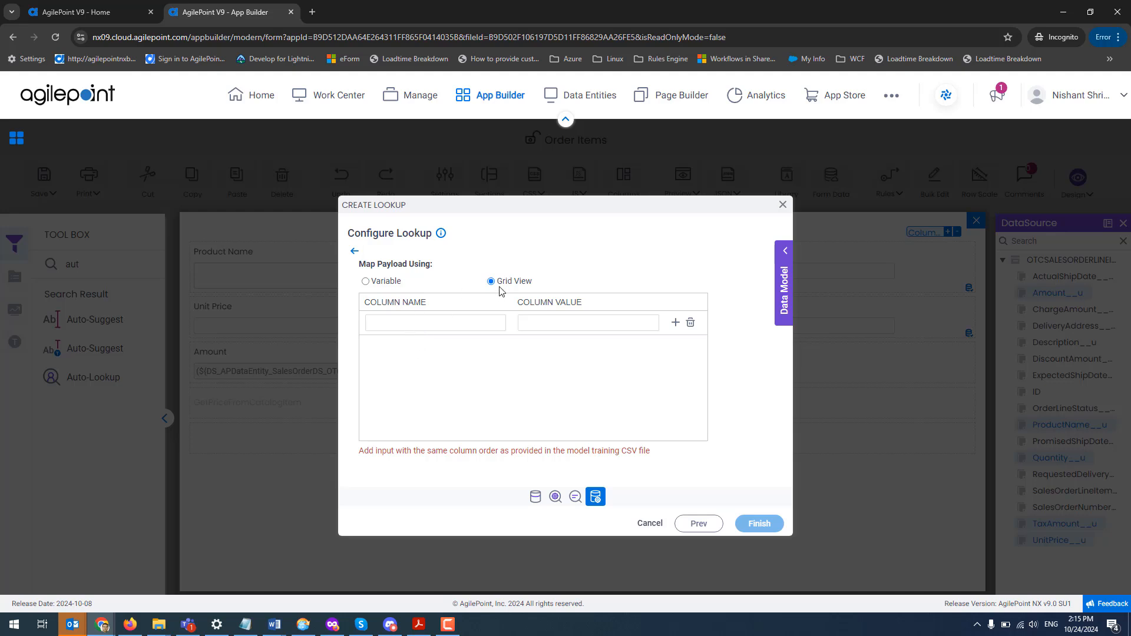
pyautogui.click(371, 286)
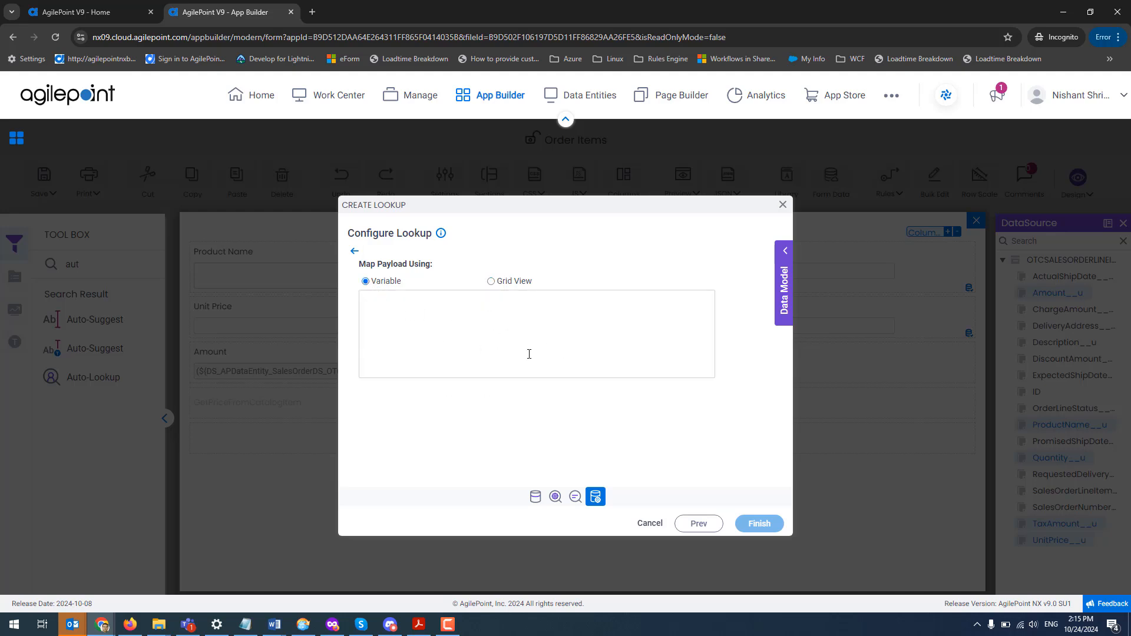
pyautogui.click(355, 251)
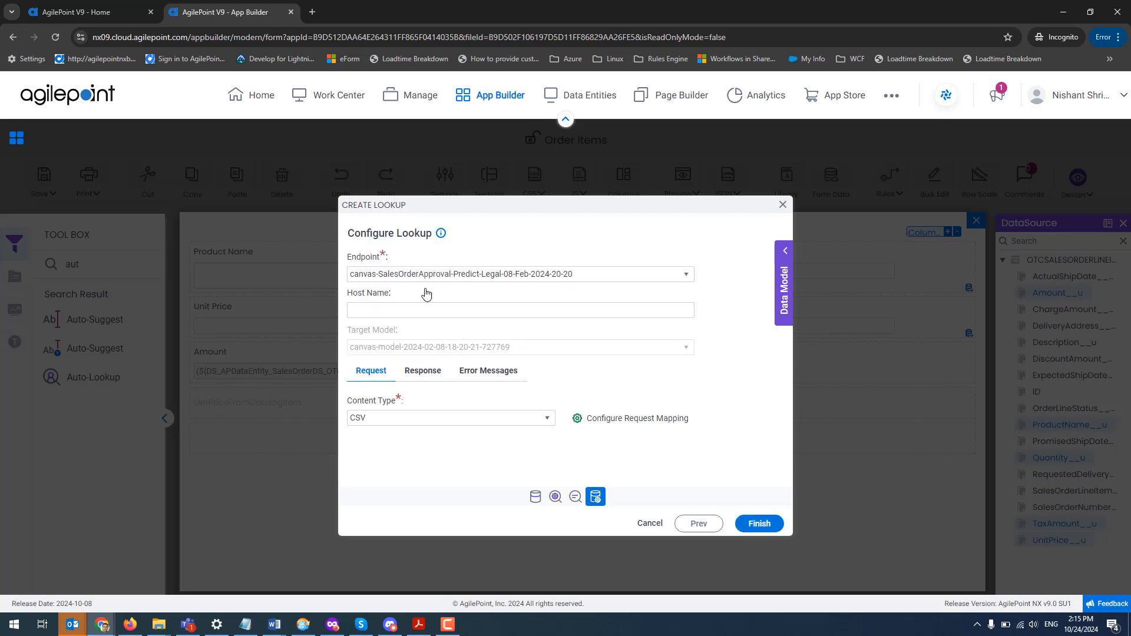
# Examine the payload mapping options under the JSON content type, including Variable and Schema Mapper, and return the content type to CSV
pyautogui.click(426, 420)
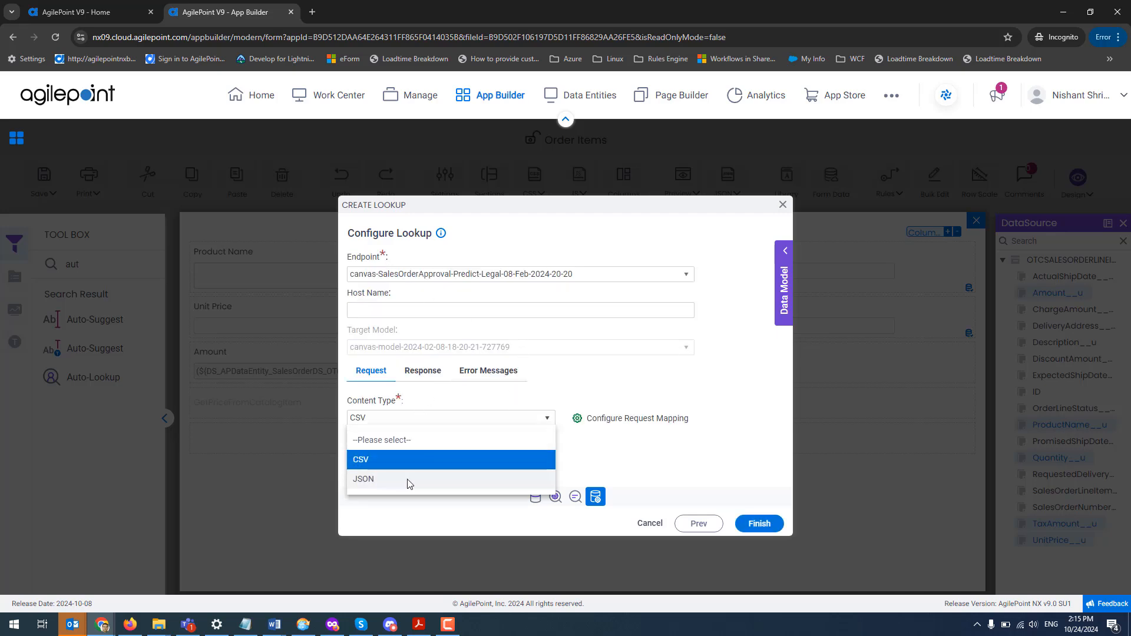
pyautogui.click(479, 478)
pyautogui.click(610, 419)
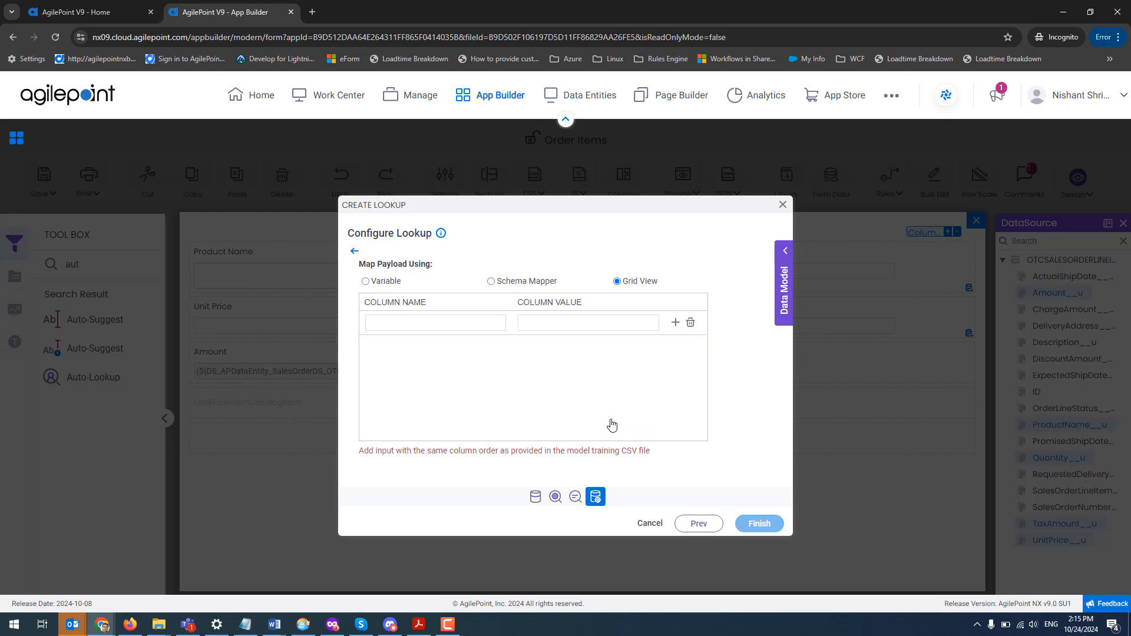
pyautogui.click(366, 282)
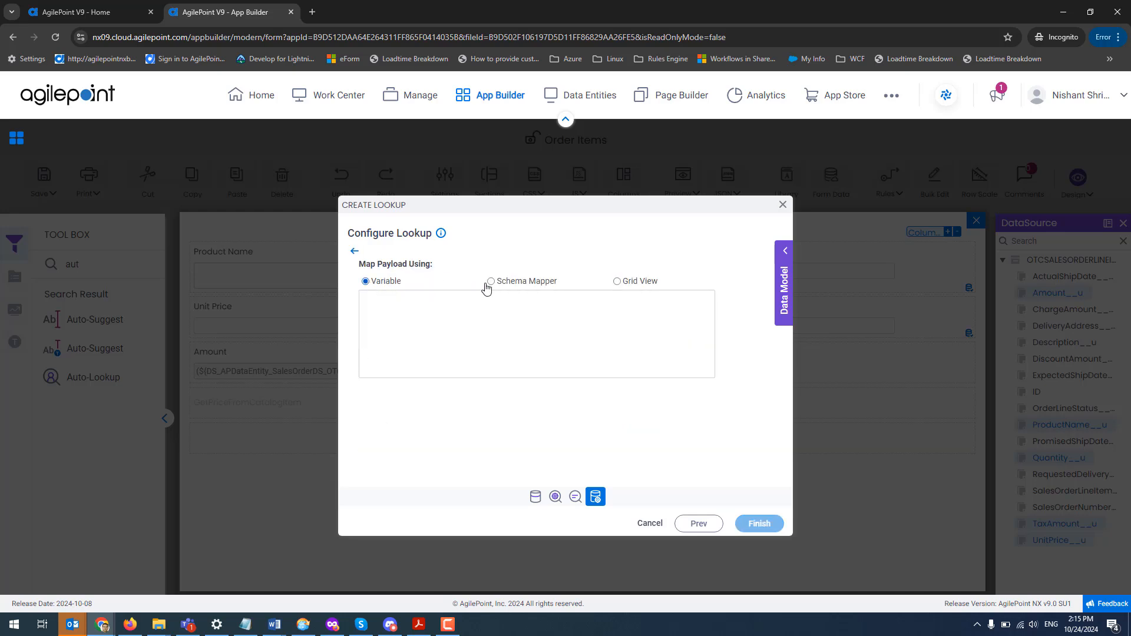
pyautogui.click(491, 281)
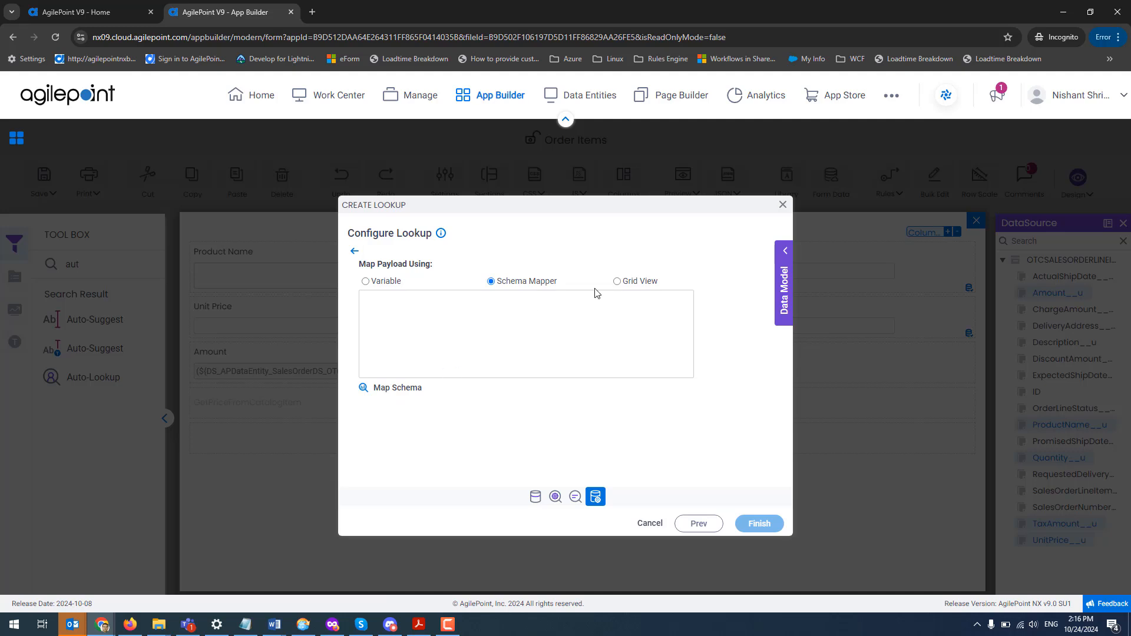
pyautogui.click(354, 252)
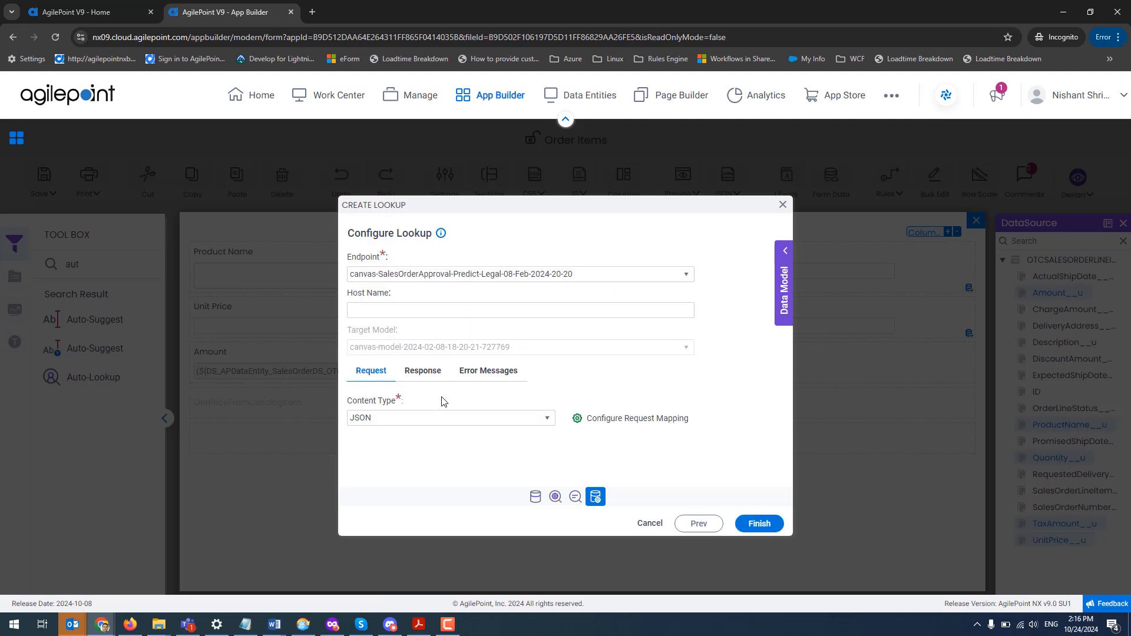
pyautogui.click(426, 419)
pyautogui.click(428, 456)
# Open the CSV request mapping and copy xVIP_Account_Flag from the Notepad notes into the first column name
pyautogui.click(643, 422)
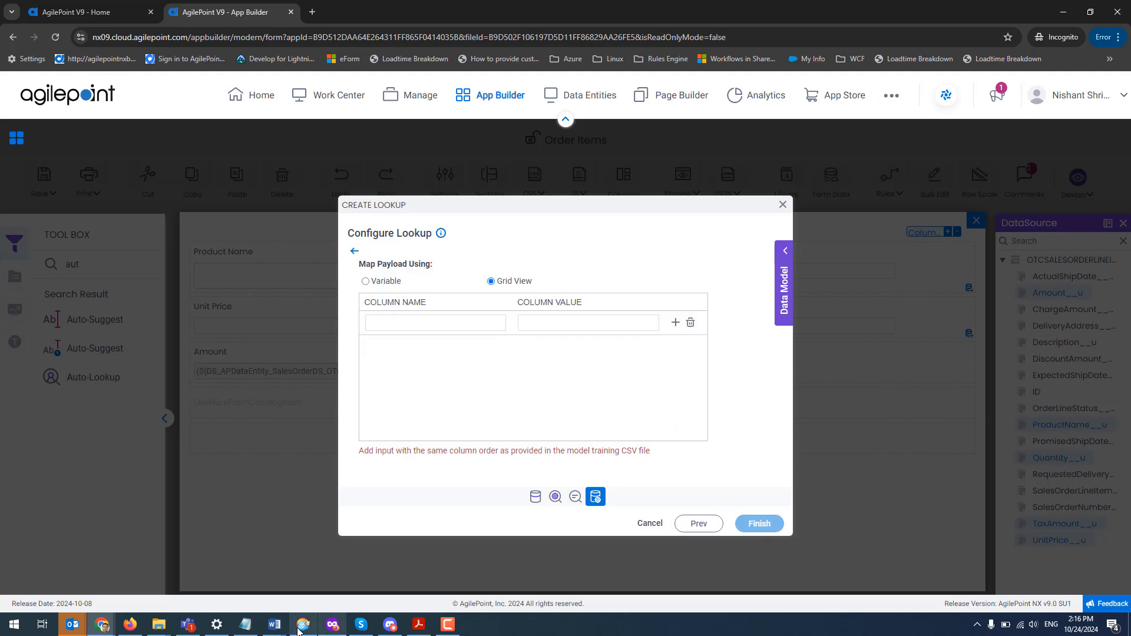
pyautogui.click(245, 626)
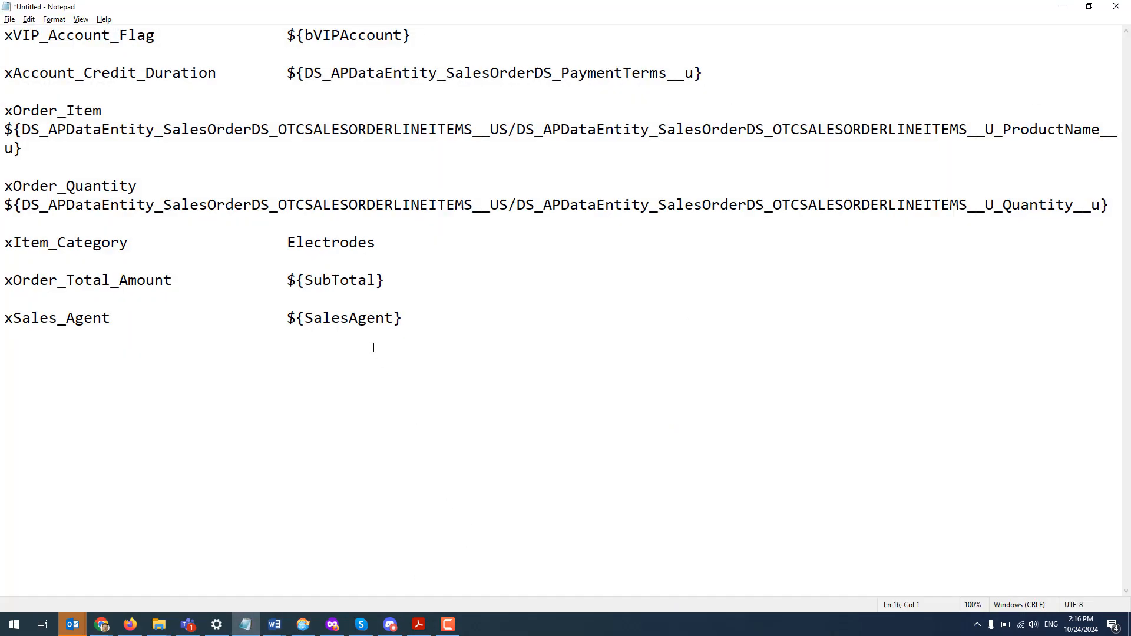
pyautogui.moveTo(173, 36); pyautogui.dragTo(7, 36)
pyautogui.hotkey('ctrl', 'c')
pyautogui.hotkey('alt', 'Tab')
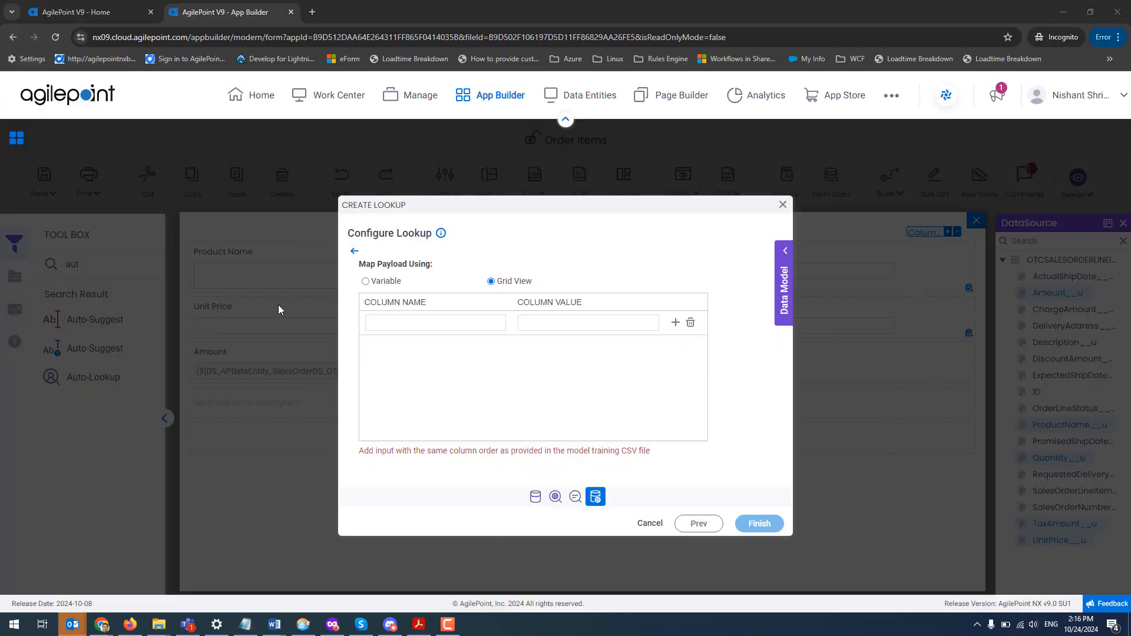
pyautogui.hotkey('ctrl', 'v')
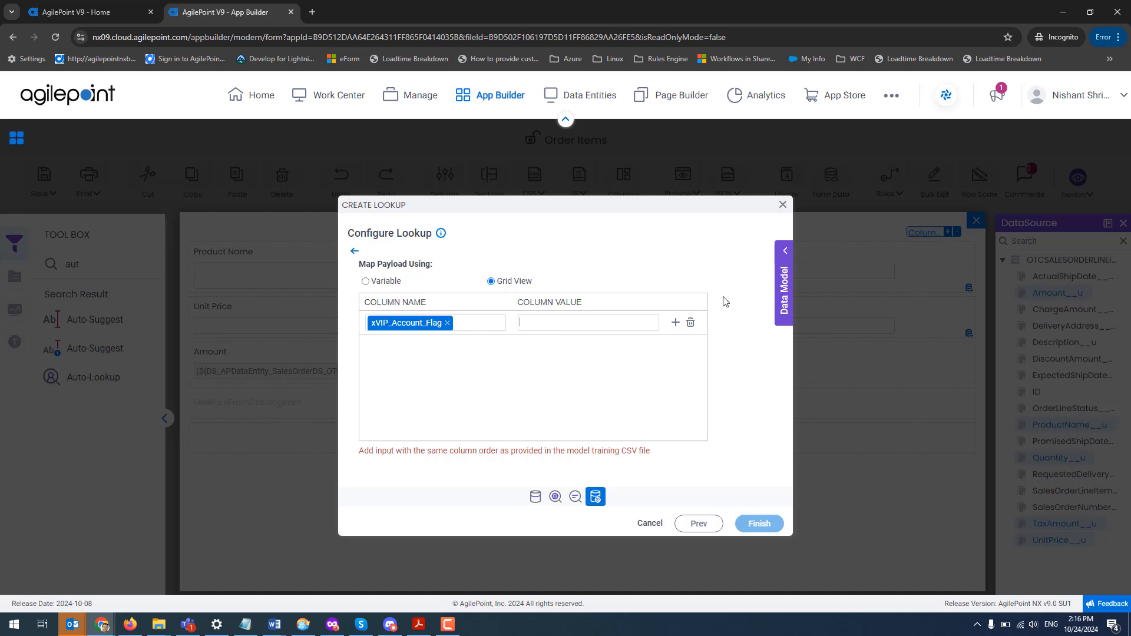
# Map the form field bVIPAccount as the column value for xVIP_Account_Flag and add a second mapping row
pyautogui.click(785, 252)
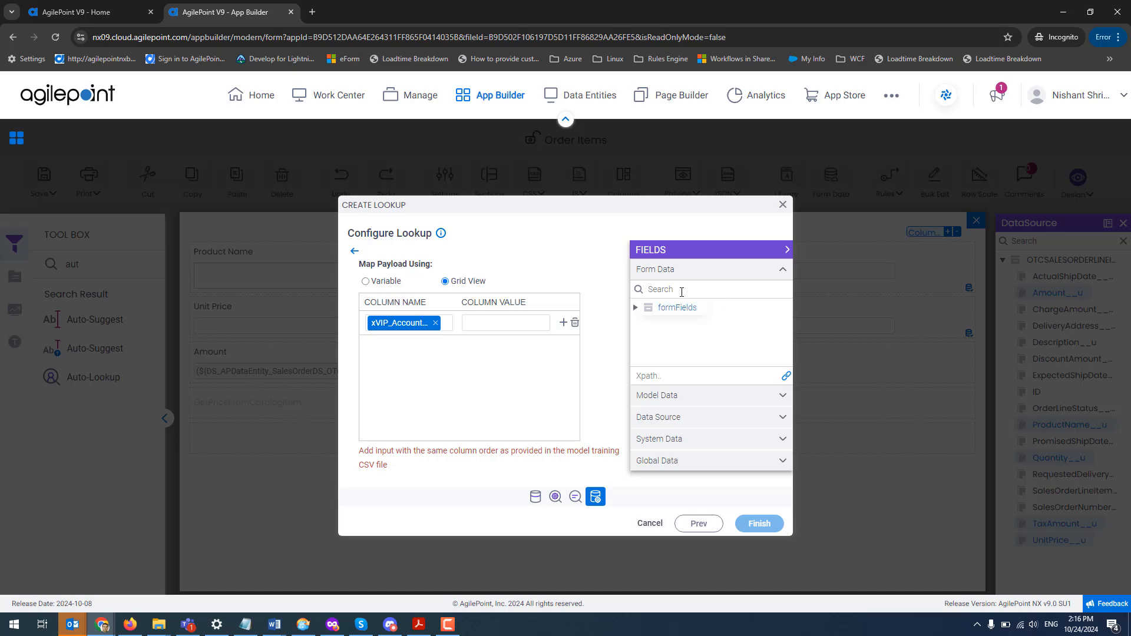
pyautogui.write('vip')
pyautogui.click(635, 307)
pyautogui.moveTo(678, 327); pyautogui.dragTo(506, 323)
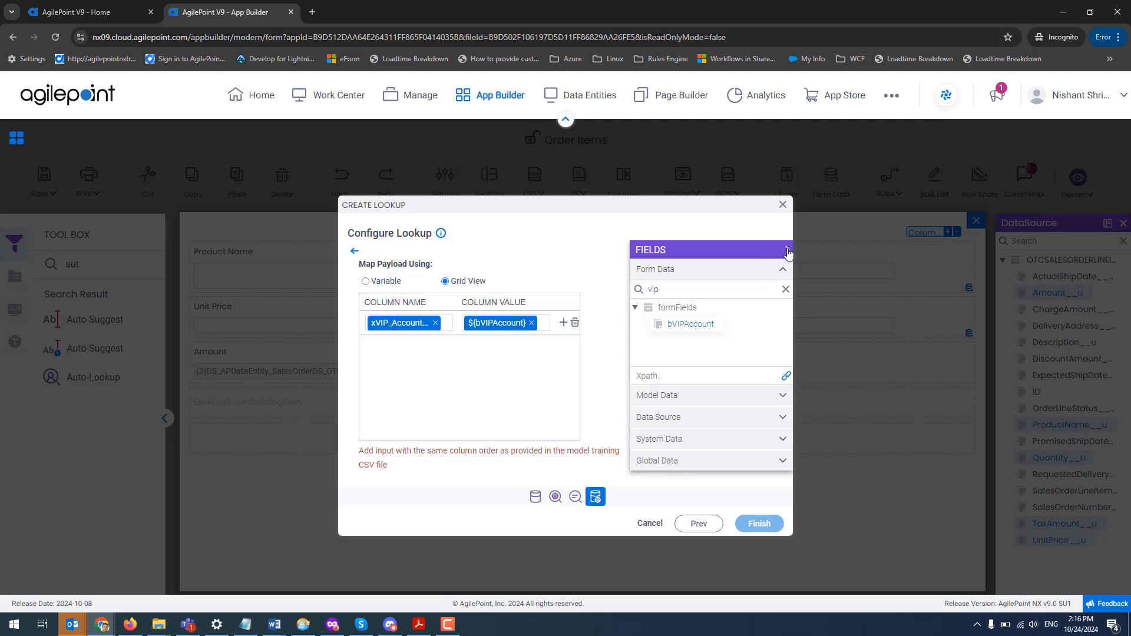
pyautogui.click(786, 250)
pyautogui.click(675, 322)
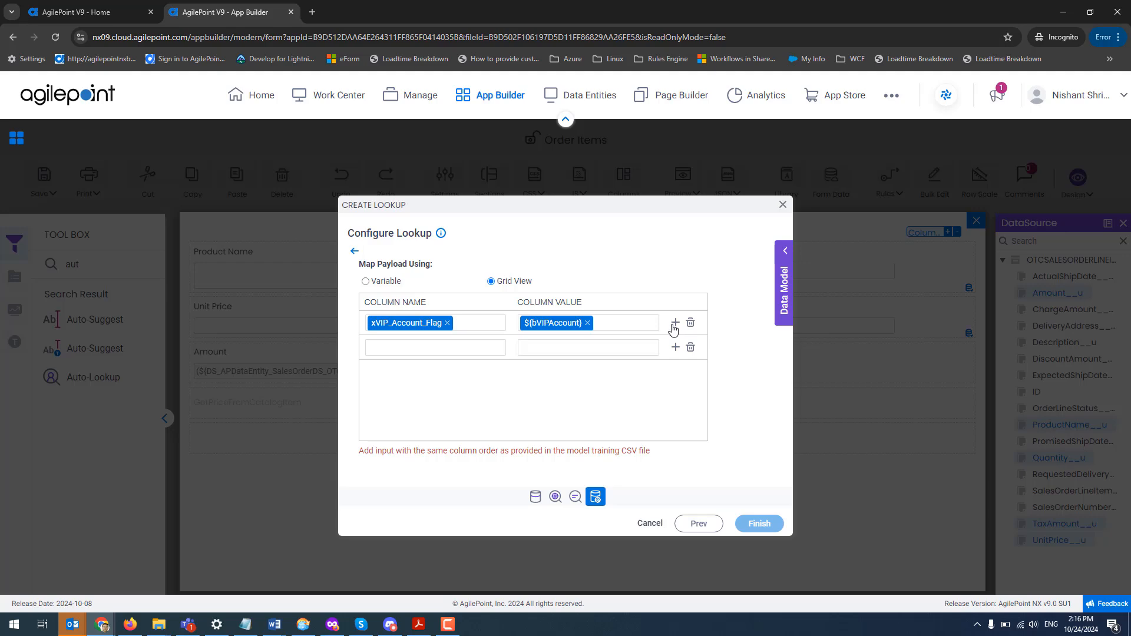
# Copy xAccount_Credit_Duration from the Notepad notes into the second row's column name in the request mapping
pyautogui.hotkey('alt', 'Tab')
pyautogui.moveTo(3, 76); pyautogui.dragTo(216, 74)
pyautogui.hotkey('ctrl', 'c')
pyautogui.hotkey('alt', 'Tab')
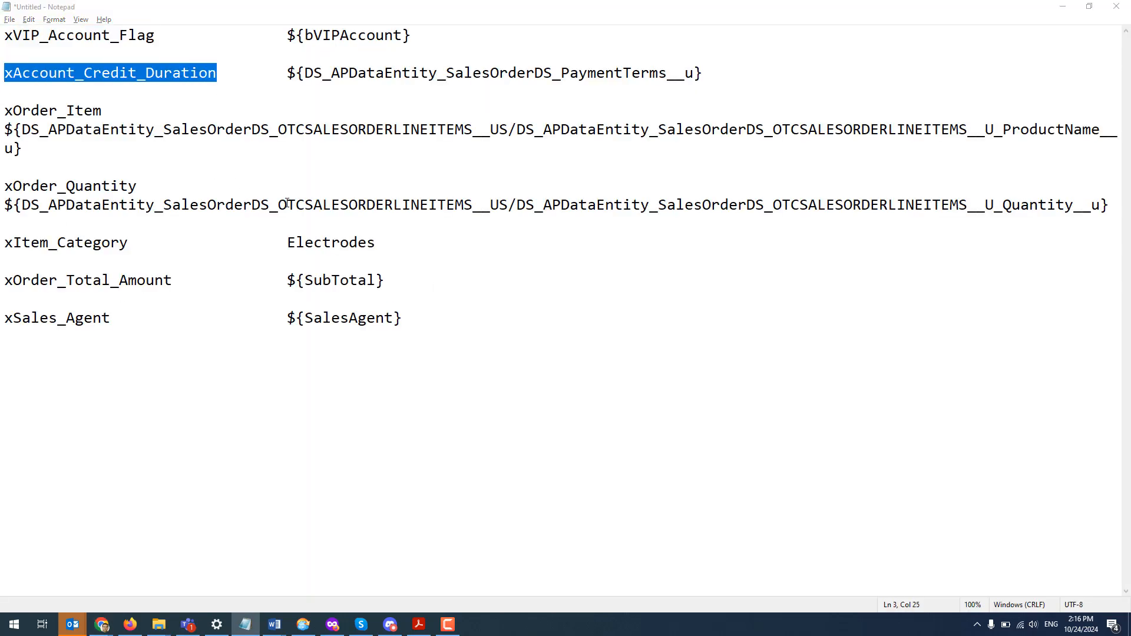
pyautogui.hotkey('ctrl', 'v')
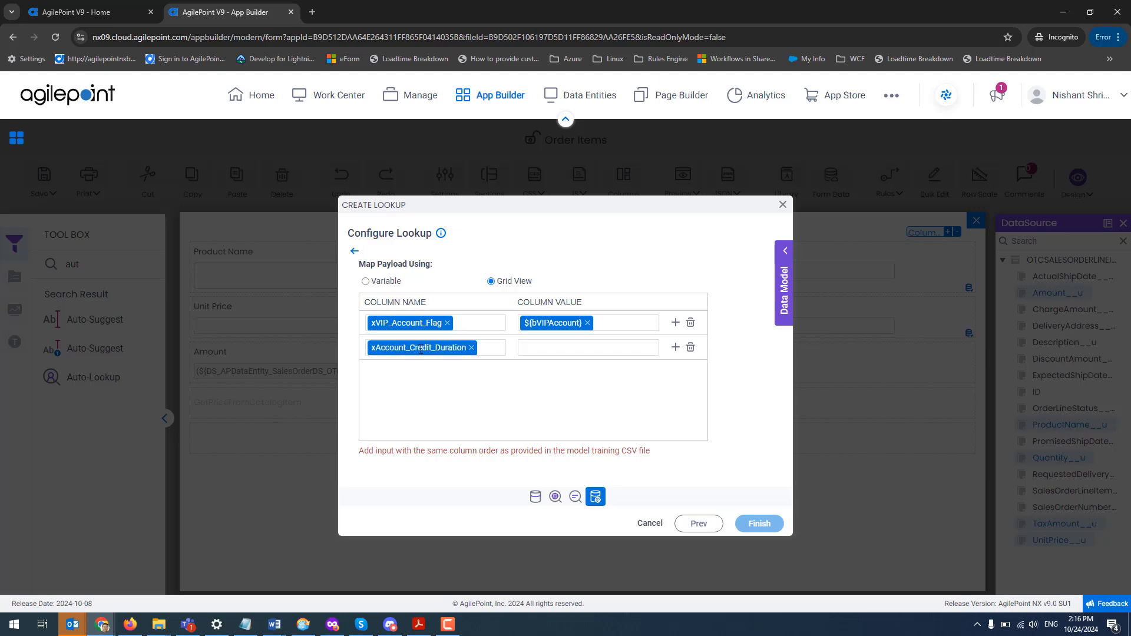
# Map ${DS_APDataEntity_SalesOrderDS_PaymentTerms__u} from the notes as the value for xAccount_Credit_Duration and add a third mapping row
pyautogui.hotkey('alt', 'Tab')
pyautogui.moveTo(286, 77); pyautogui.dragTo(725, 86)
pyautogui.hotkey('ctrl', 'c')
pyautogui.hotkey('alt', 'Tab')
pyautogui.hotkey('ctrl', 'v')
pyautogui.click(676, 348)
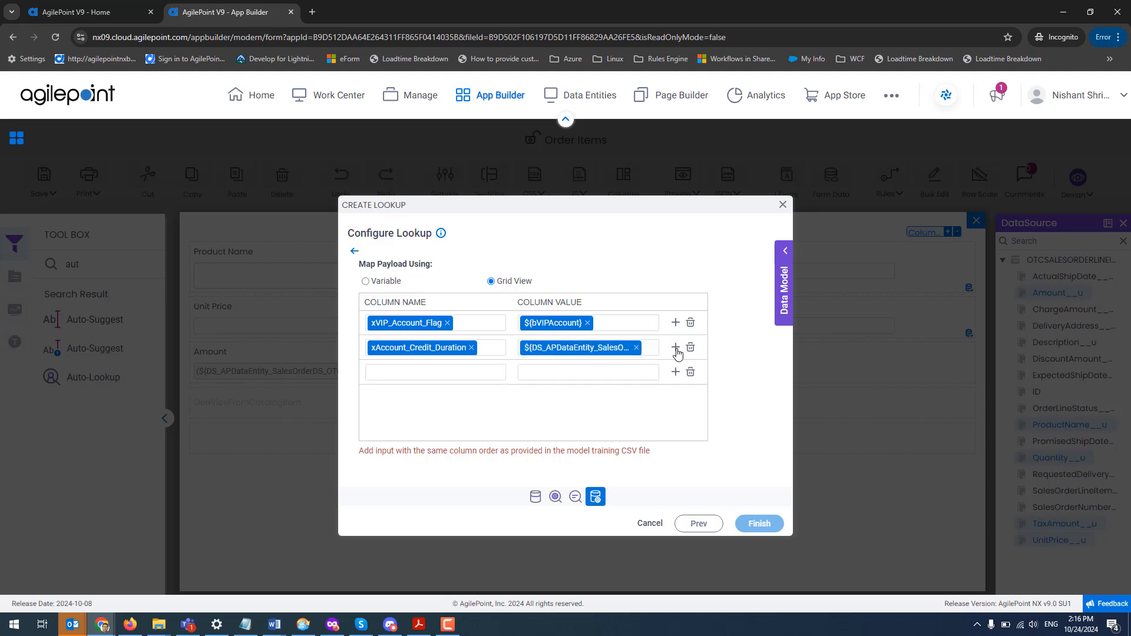
# Copy xOrder_Item from the Notepad notes into the third row's column name
pyautogui.hotkey('alt', 'Tab')
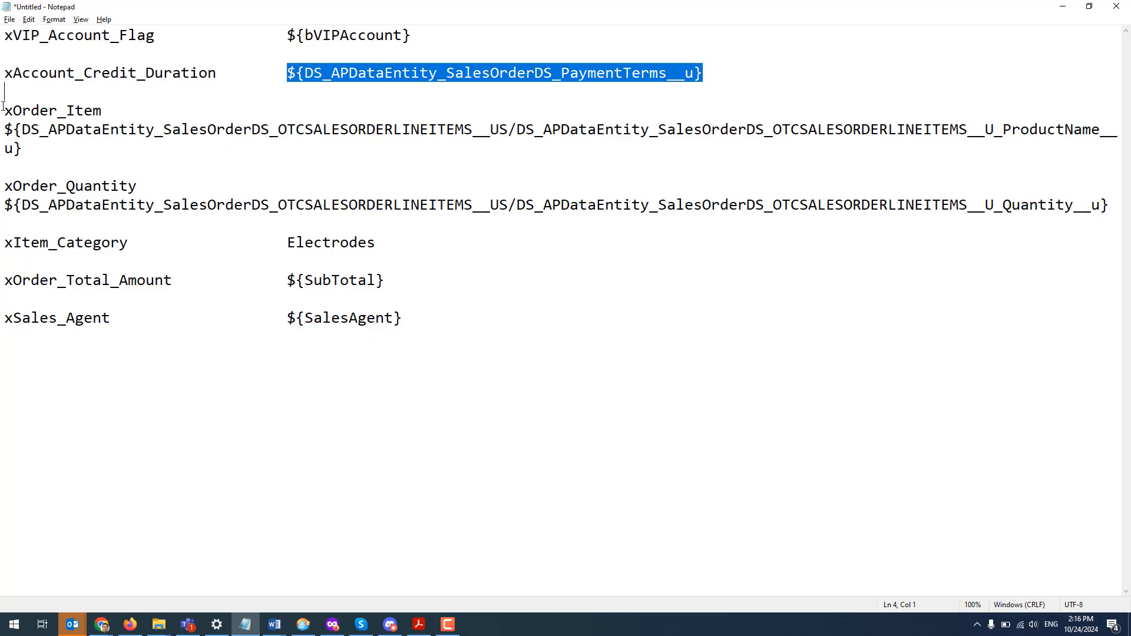
pyautogui.moveTo(3, 107); pyautogui.dragTo(99, 112)
pyautogui.hotkey('ctrl', 'c')
pyautogui.hotkey('alt', 'Tab')
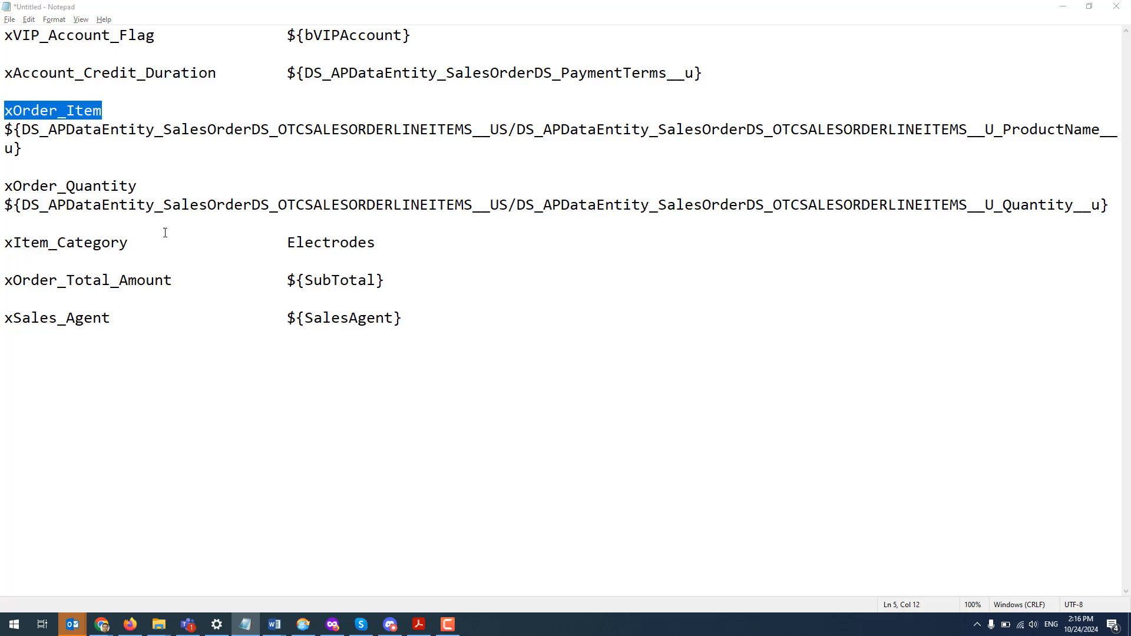
pyautogui.hotkey('ctrl', 'v')
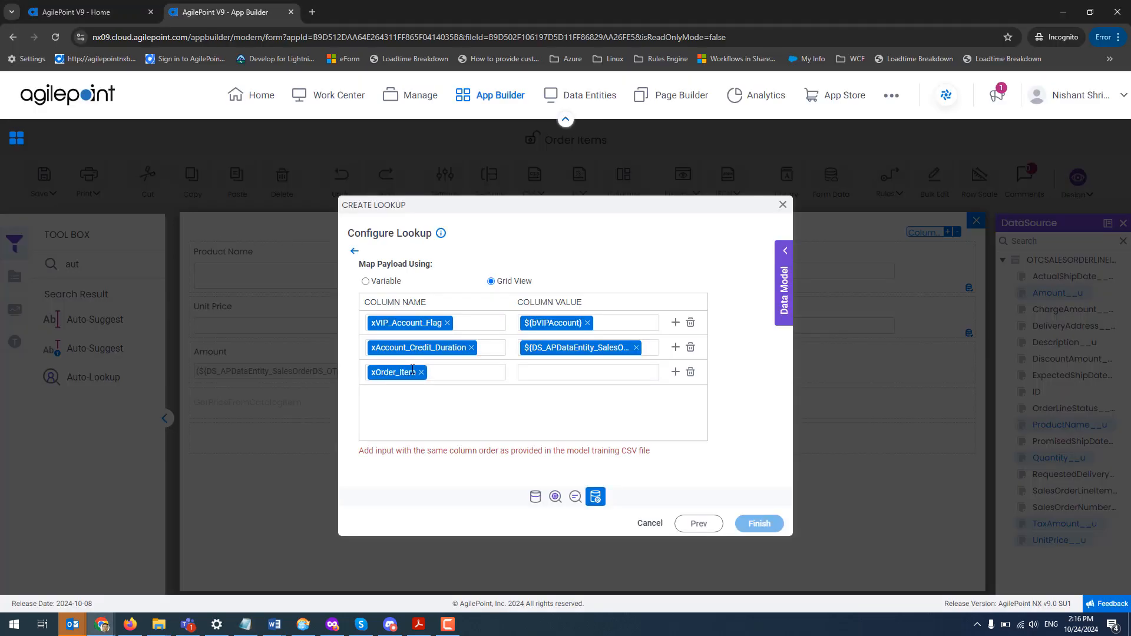
# Map the line items' ProductName__u variable from the notes as the value for xOrder_Item and add a fourth mapping row
pyautogui.hotkey('alt', 'Tab')
pyautogui.moveTo(4, 130); pyautogui.dragTo(30, 148)
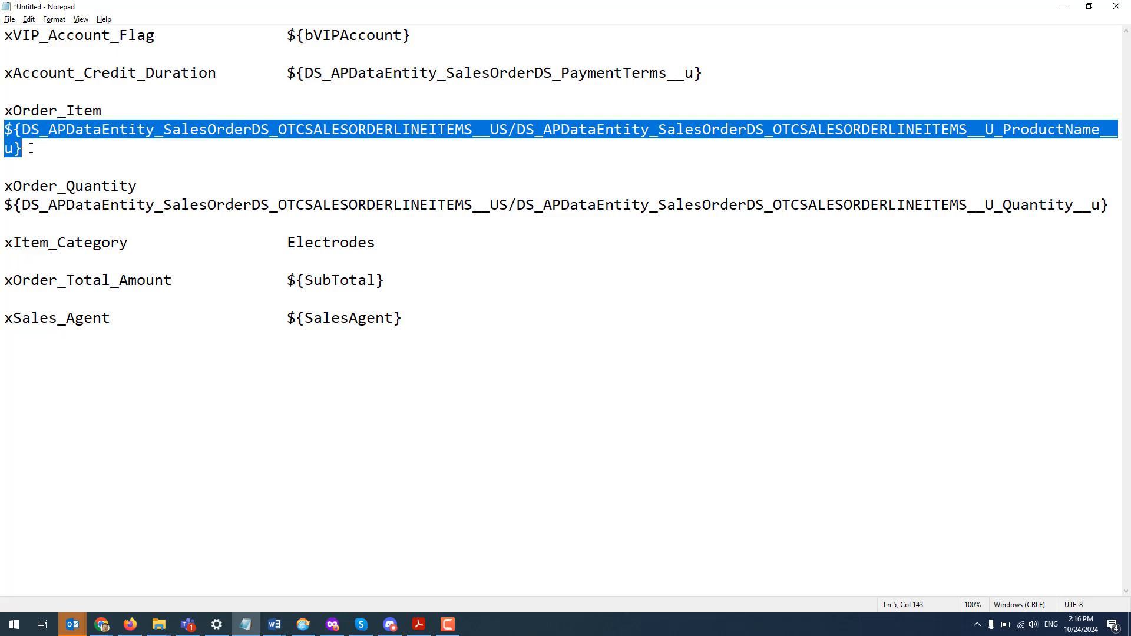
pyautogui.hotkey('alt', 'Tab')
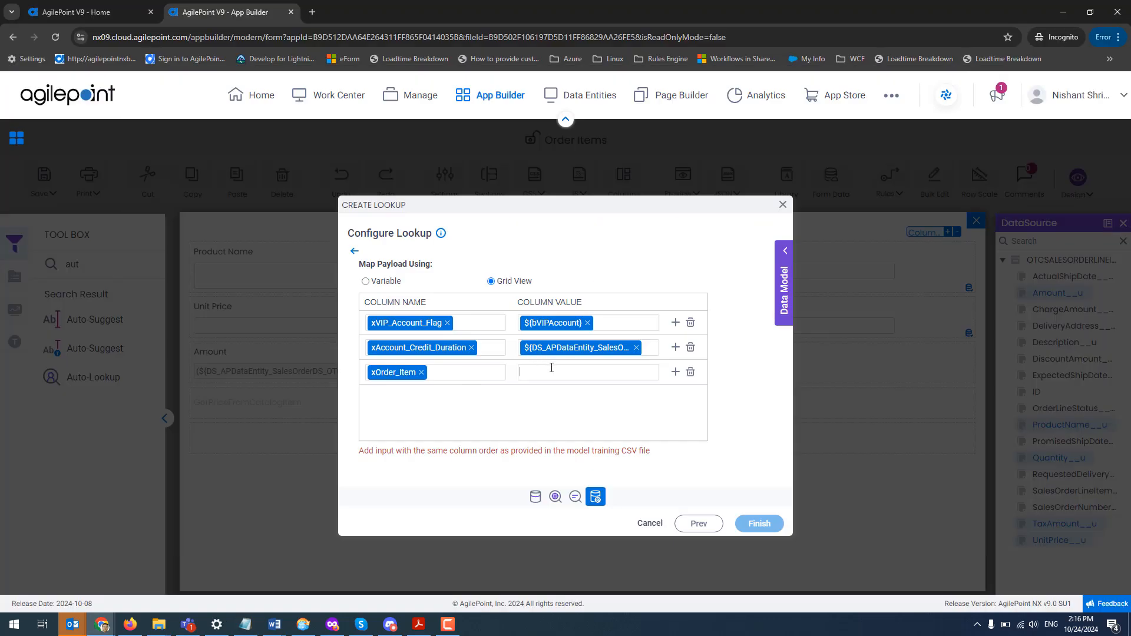
pyautogui.hotkey('ctrl', 'v')
pyautogui.click(676, 372)
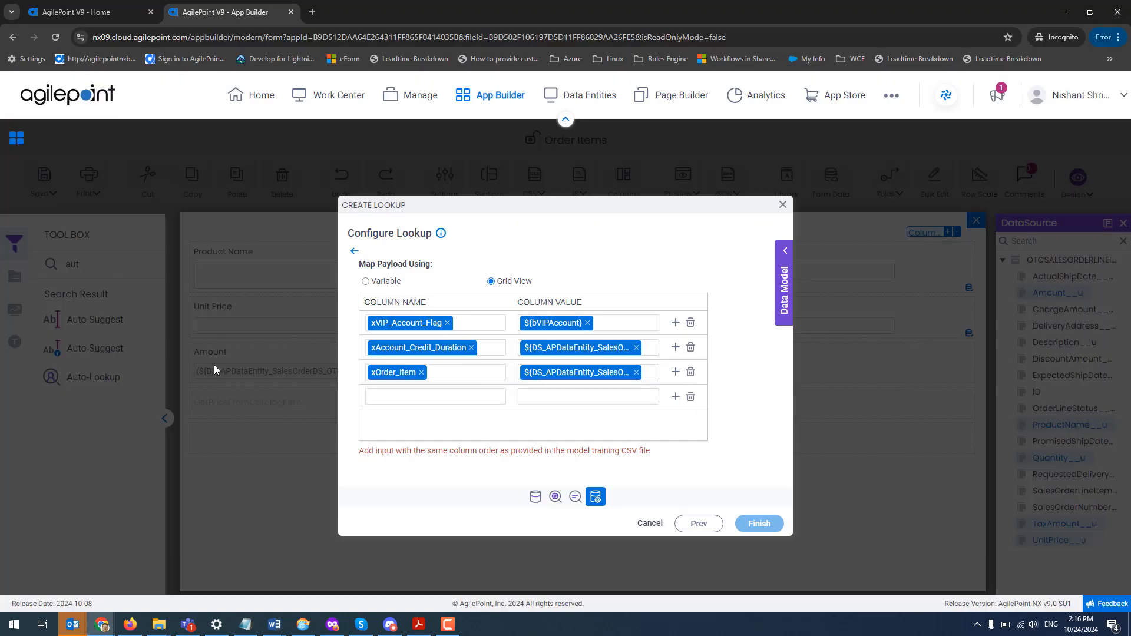
# Copy xOrder_Quantity from the Notepad notes into the fourth row's column name
pyautogui.hotkey('alt', 'Tab')
pyautogui.moveTo(4, 188); pyautogui.dragTo(140, 186)
pyautogui.hotkey('ctrl', 'c')
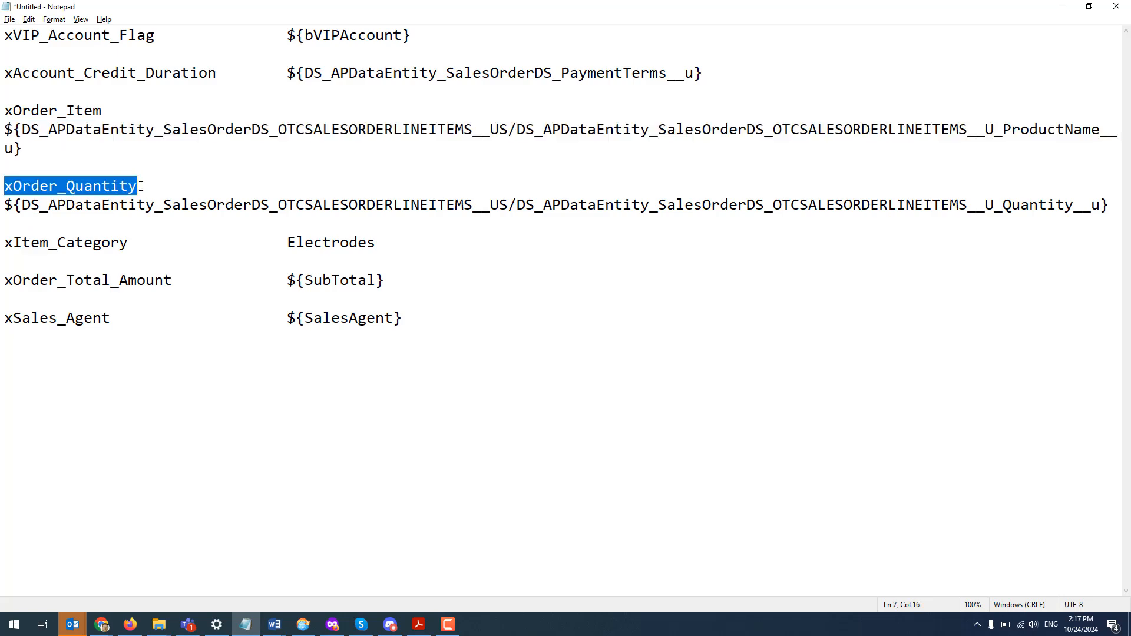
pyautogui.hotkey('alt', 'Tab')
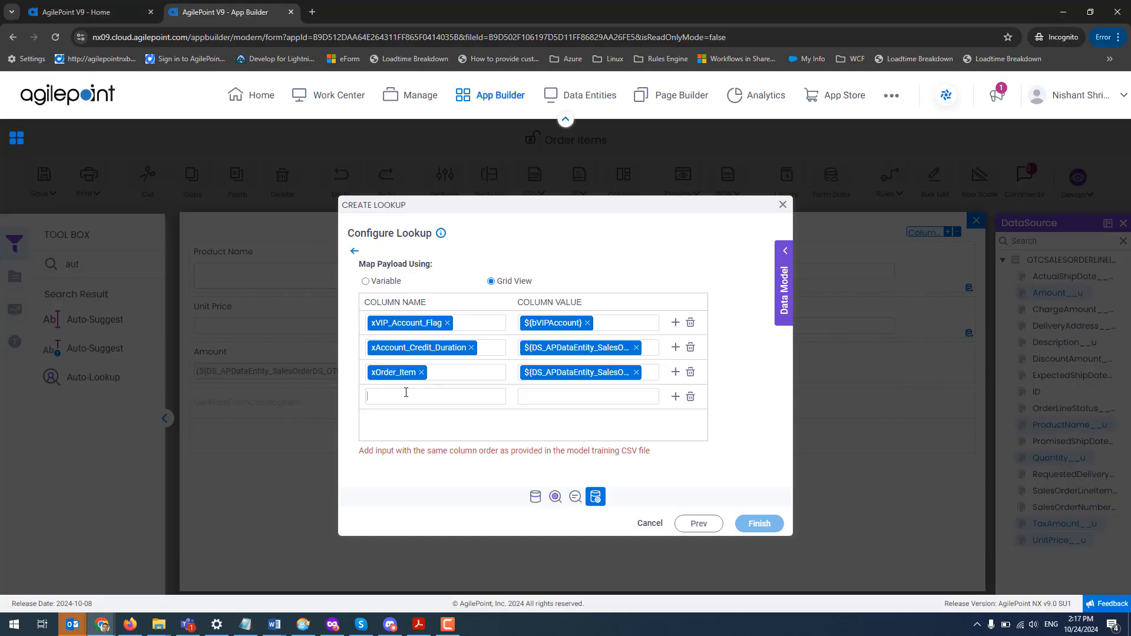
pyautogui.hotkey('ctrl', 'v')
pyautogui.press('Return')
# Map the line items' Quantity__u variable from the notes as the value for xOrder_Quantity and add a fifth mapping row
pyautogui.hotkey('alt', 'Tab')
pyautogui.click(1, 211)
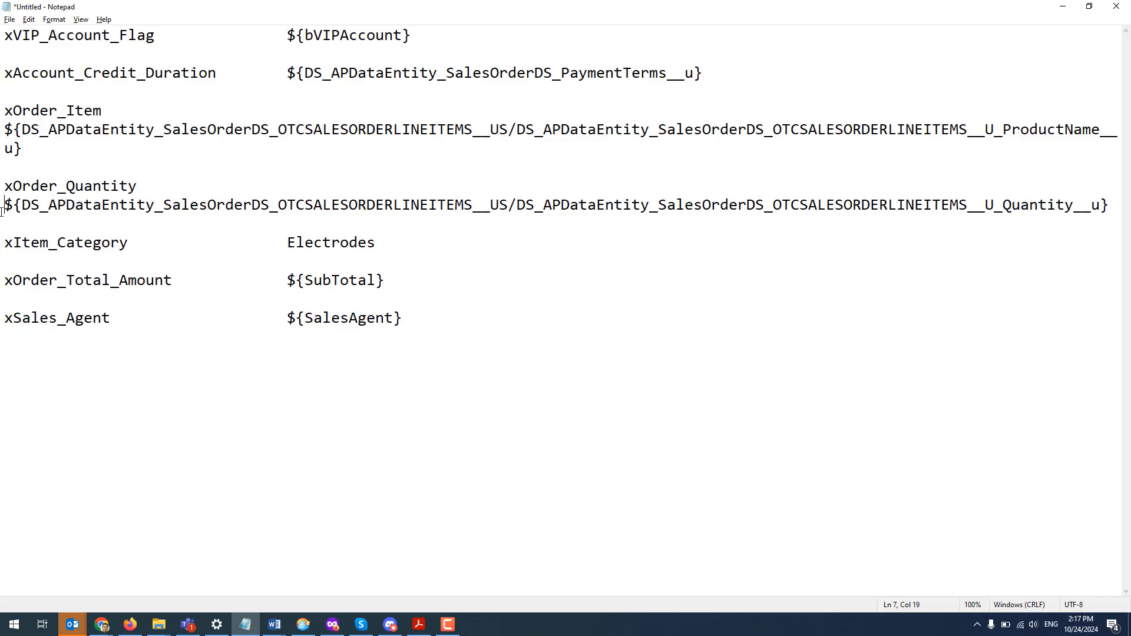
pyautogui.moveTo(2, 211); pyautogui.dragTo(1118, 209)
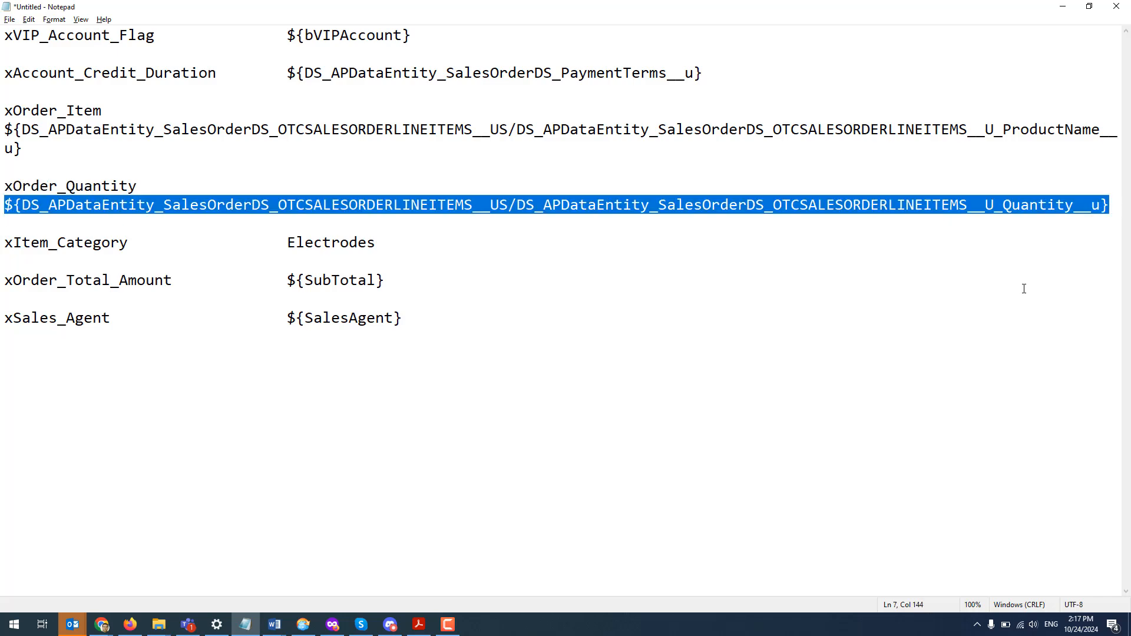
pyautogui.hotkey('alt', 'Tab')
pyautogui.hotkey('ctrl', 'v')
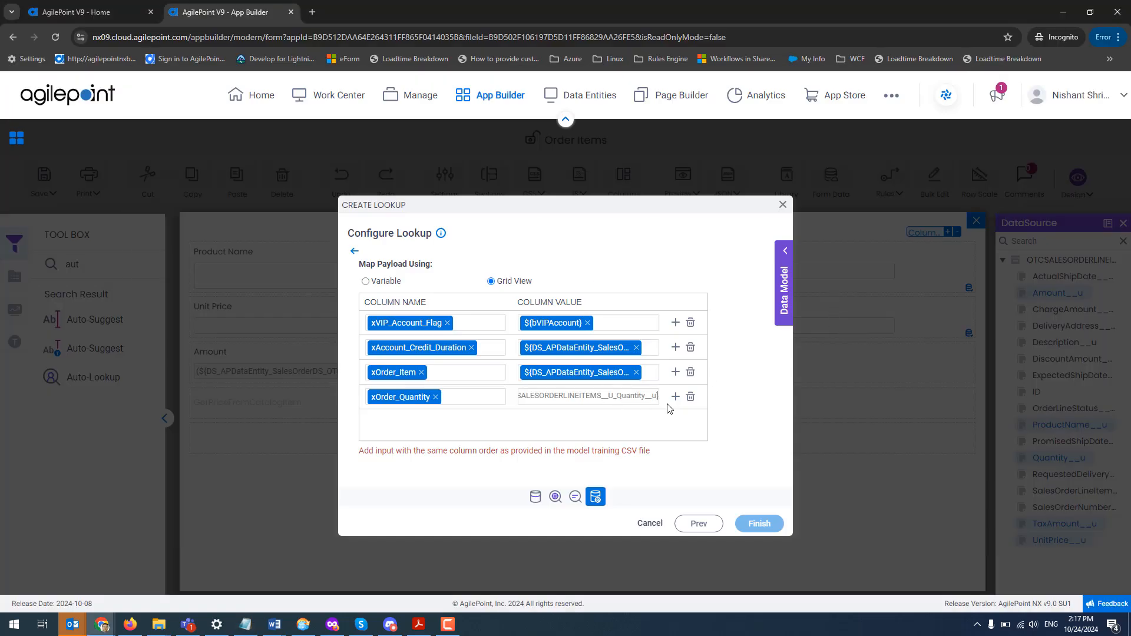
pyautogui.press('Return')
pyautogui.click(675, 397)
# Copy xItem_Category from the Notepad notes into the fifth row's column name
pyautogui.hotkey('alt', 'Tab')
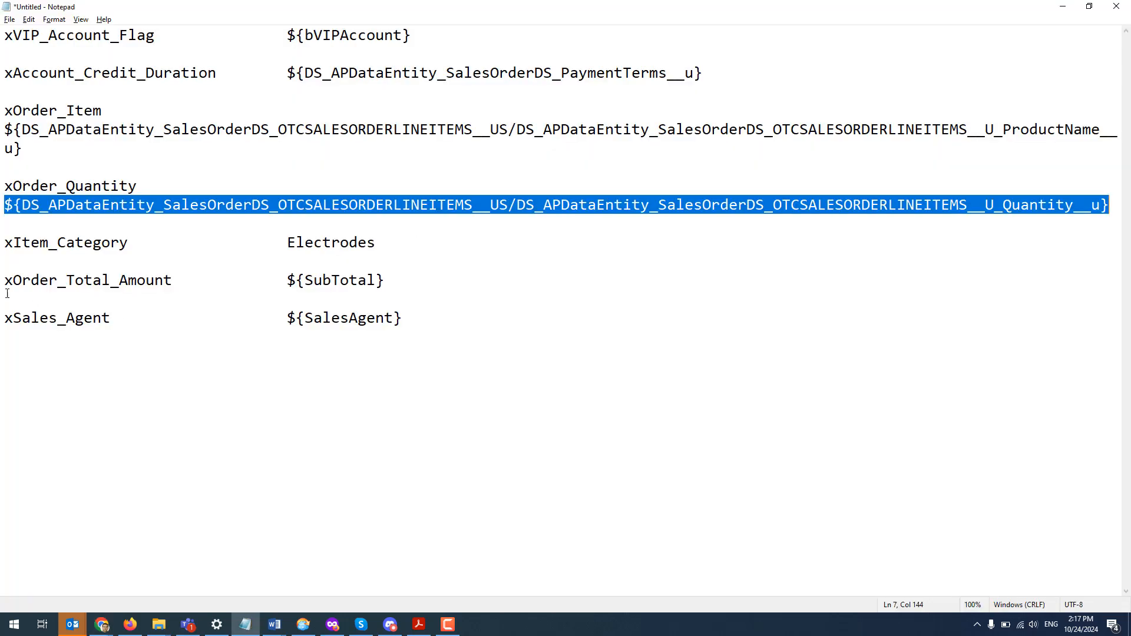
pyautogui.moveTo(2, 244); pyautogui.dragTo(128, 245)
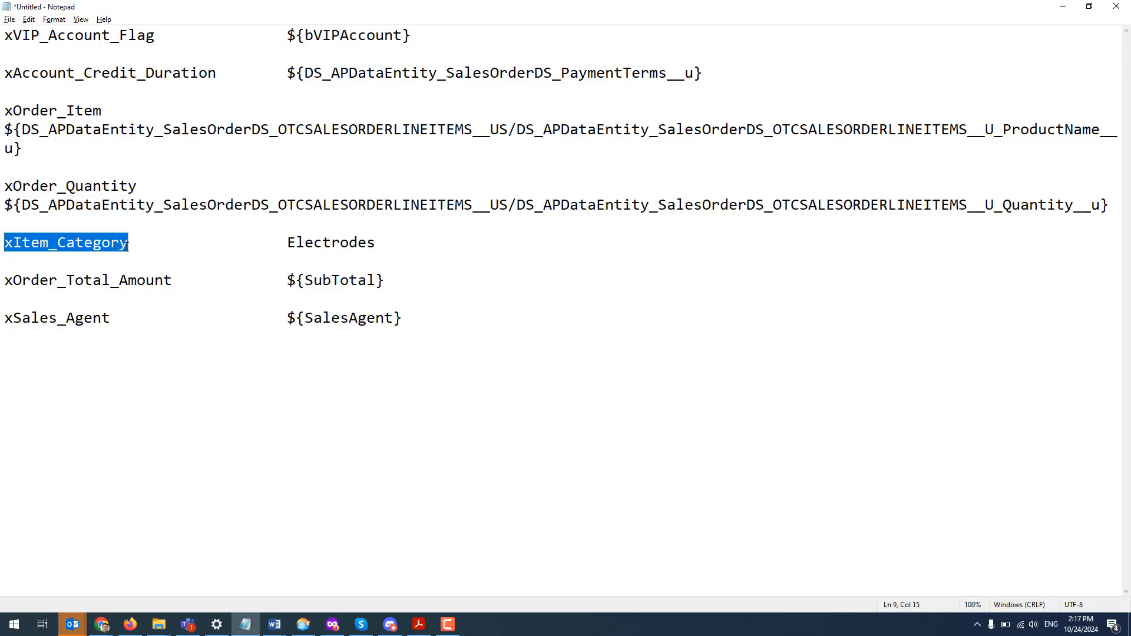
pyautogui.hotkey('ctrl', 'c')
pyautogui.hotkey('alt', 'Tab')
pyautogui.click(420, 421)
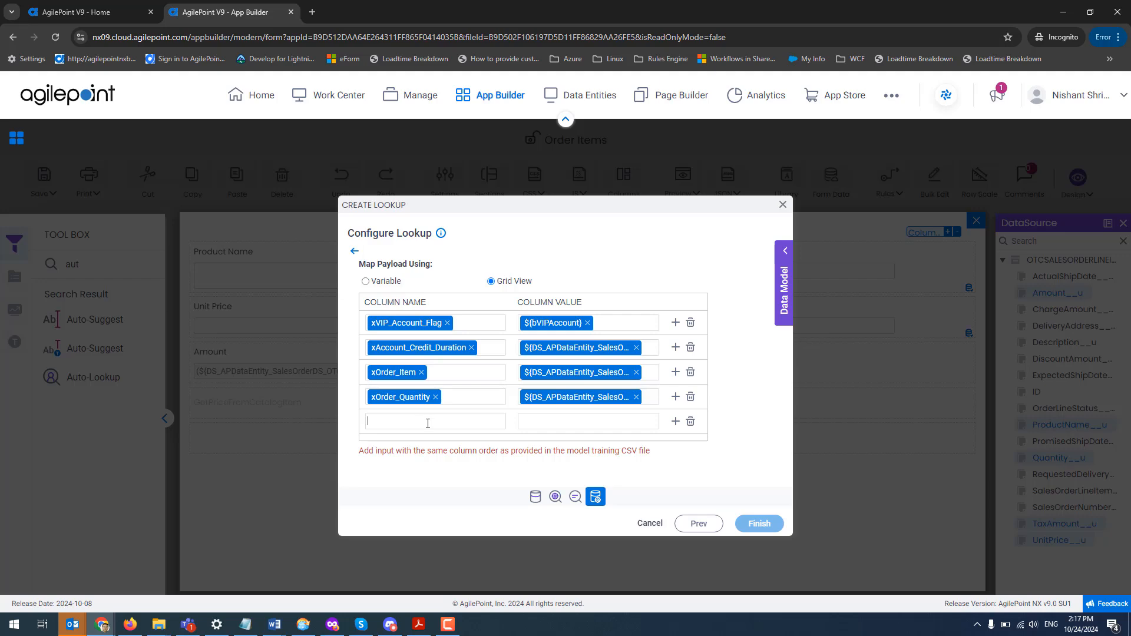
pyautogui.hotkey('ctrl', 'v')
pyautogui.press('Return')
# Set the column value for xItem_Category to Electrodes from the notes and add a sixth mapping row
pyautogui.hotkey('alt', 'Tab')
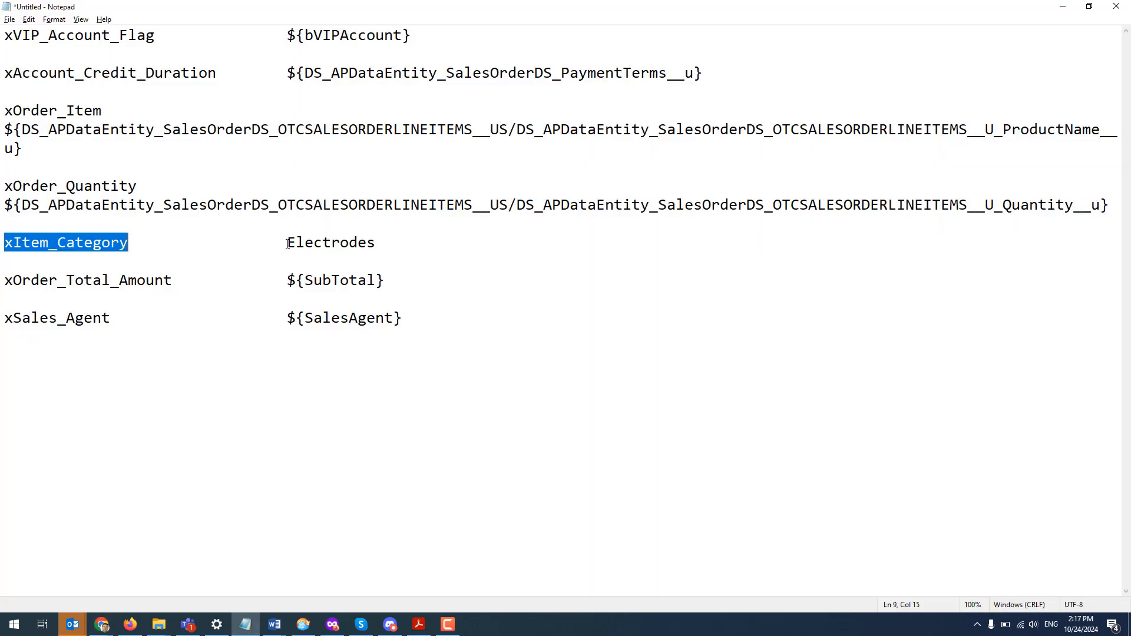
pyautogui.moveTo(287, 244); pyautogui.dragTo(382, 246)
pyautogui.hotkey('ctrl', 'c')
pyautogui.hotkey('alt', 'Tab')
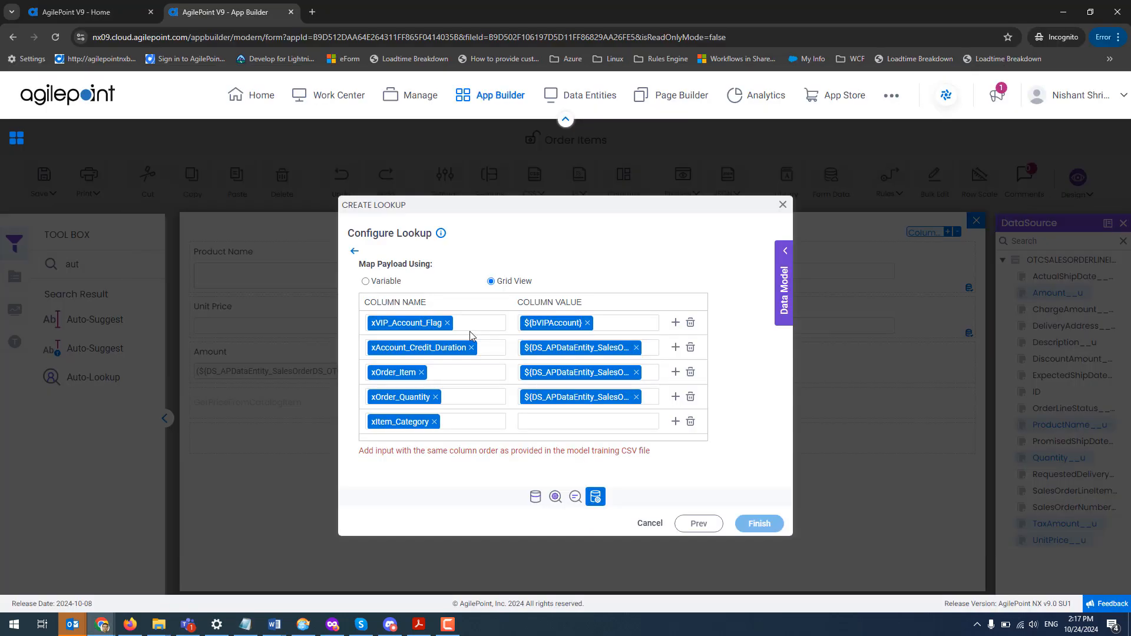
pyautogui.hotkey('ctrl', 'v')
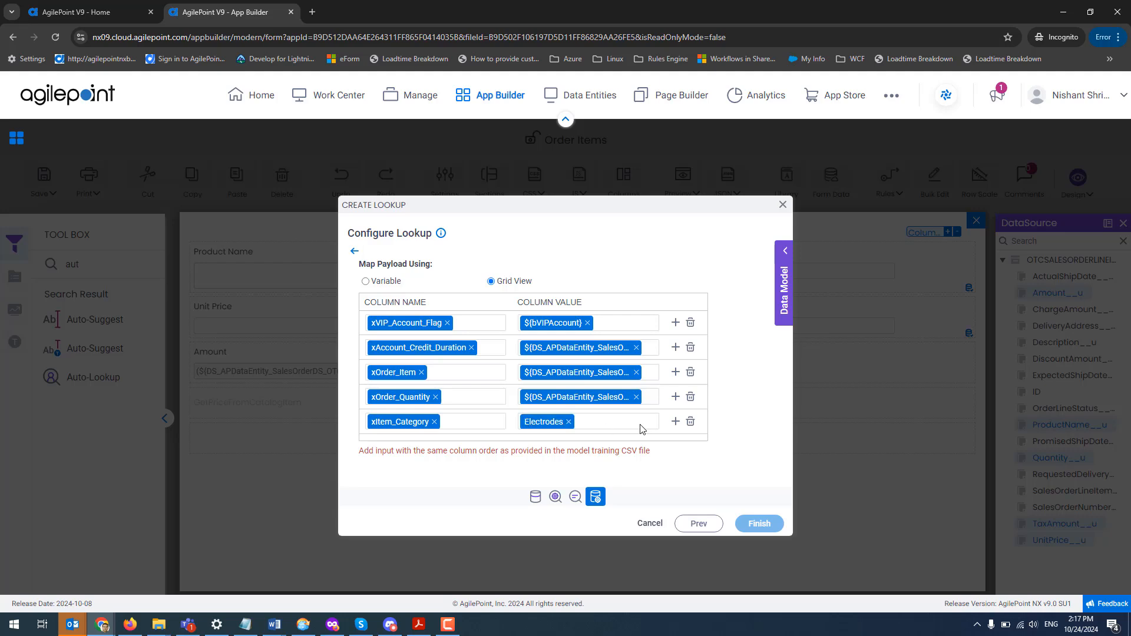
pyautogui.click(675, 422)
# Copy xOrder_Total_Amount from the Notepad notes into the sixth row's column name
pyautogui.scroll(-1, 569, 382)
pyautogui.hotkey('alt', 'Tab')
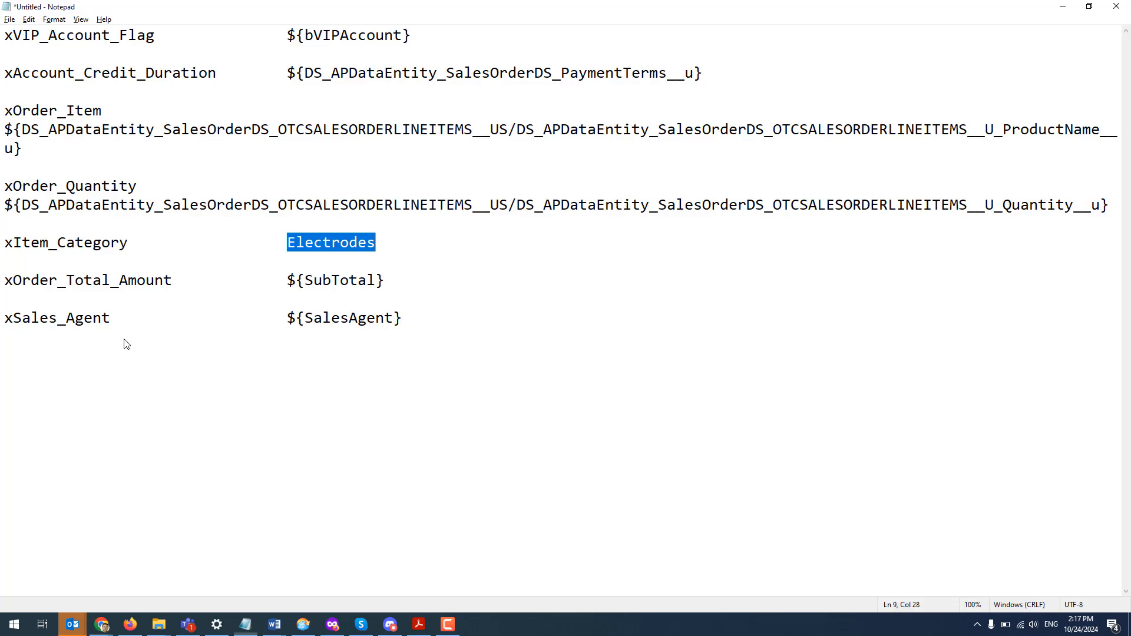
pyautogui.moveTo(3, 285); pyautogui.dragTo(171, 284)
pyautogui.hotkey('alt', 'Tab')
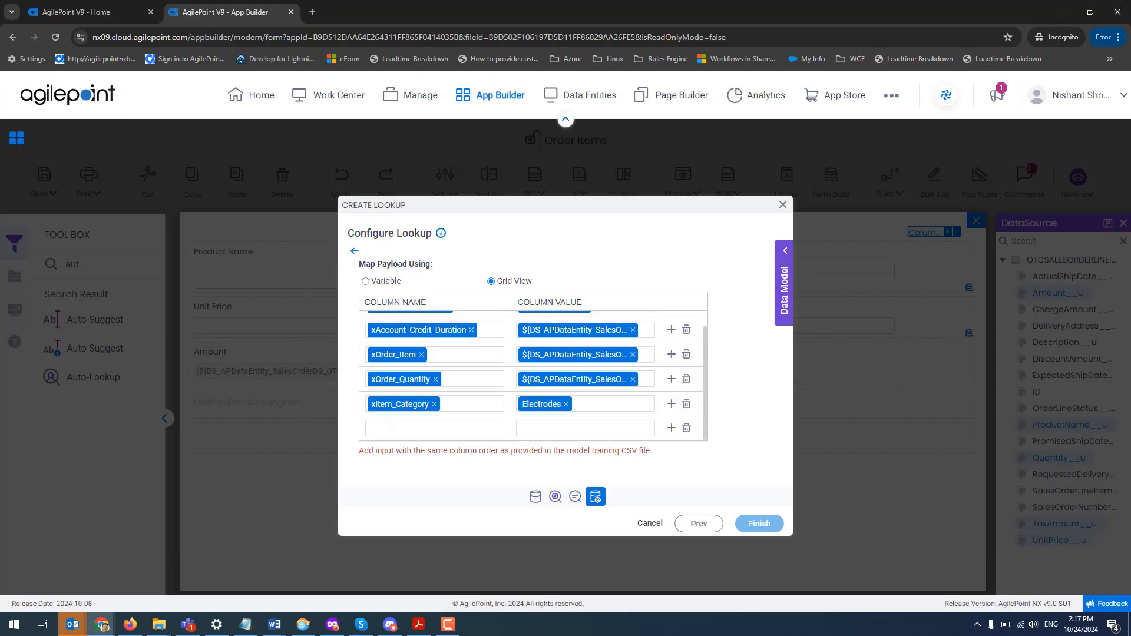
pyautogui.hotkey('ctrl', 'v')
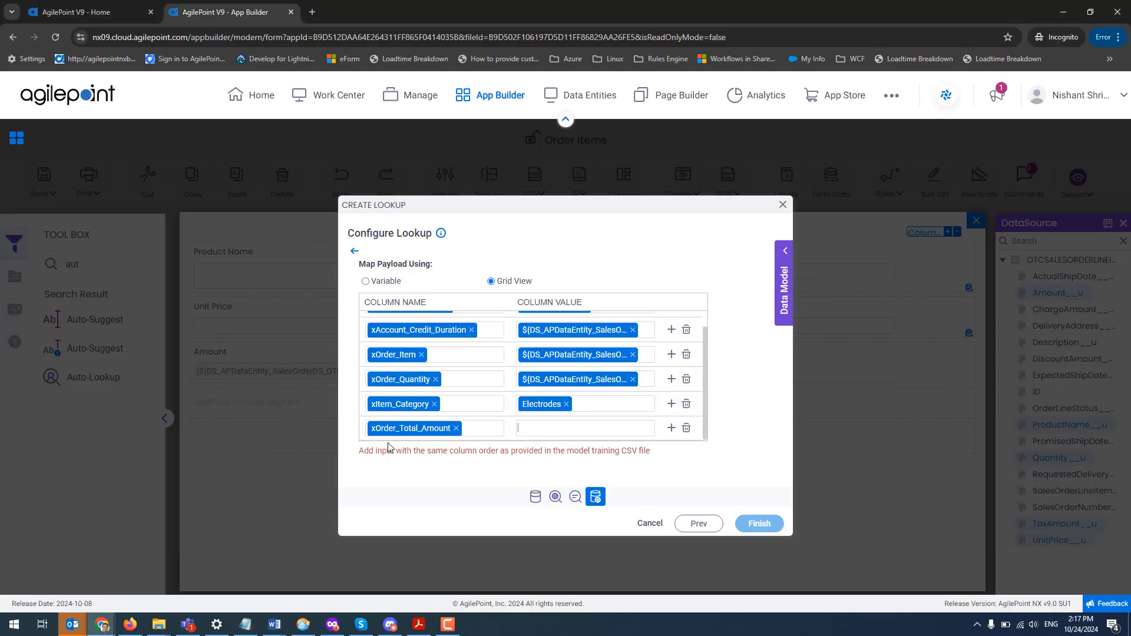
# Map ${SubTotal} from the notes as the column value for xOrder_Total_Amount and add a seventh mapping row
pyautogui.hotkey('alt', 'Tab')
pyautogui.moveTo(285, 284); pyautogui.dragTo(383, 275)
pyautogui.hotkey('alt', 'Tab')
pyautogui.hotkey('ctrl', 'v')
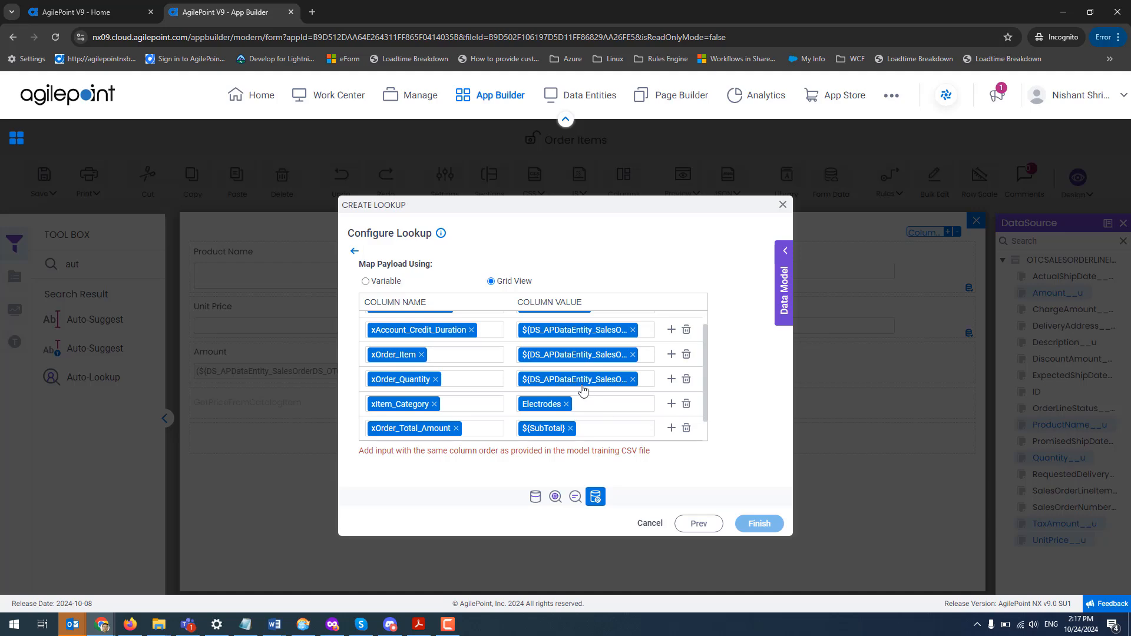
# Copy xSales_Agent from the Notepad notes into the seventh row's column name
pyautogui.scroll(-1, 584, 391)
pyautogui.hotkey('alt', 'Tab')
pyautogui.moveTo(2, 316); pyautogui.dragTo(114, 311)
pyautogui.hotkey('alt', 'Tab')
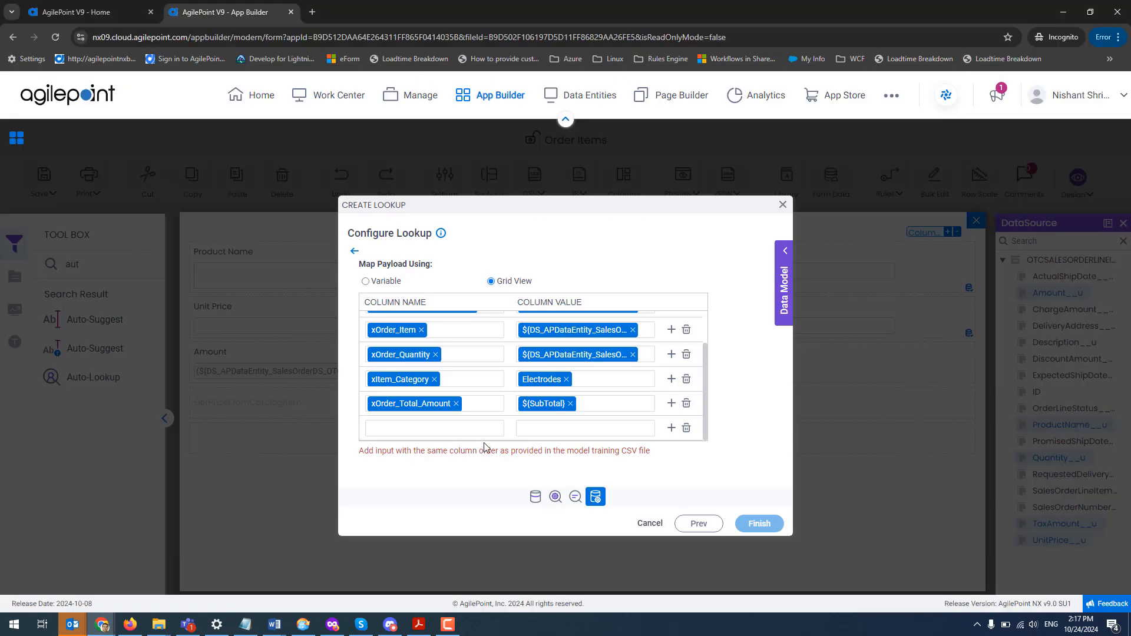
pyautogui.hotkey('ctrl', 'v')
# Map ${SalesAgent} from the notes as the column value for xSales_Agent and return to the main lookup configuration
pyautogui.hotkey('alt', 'Tab')
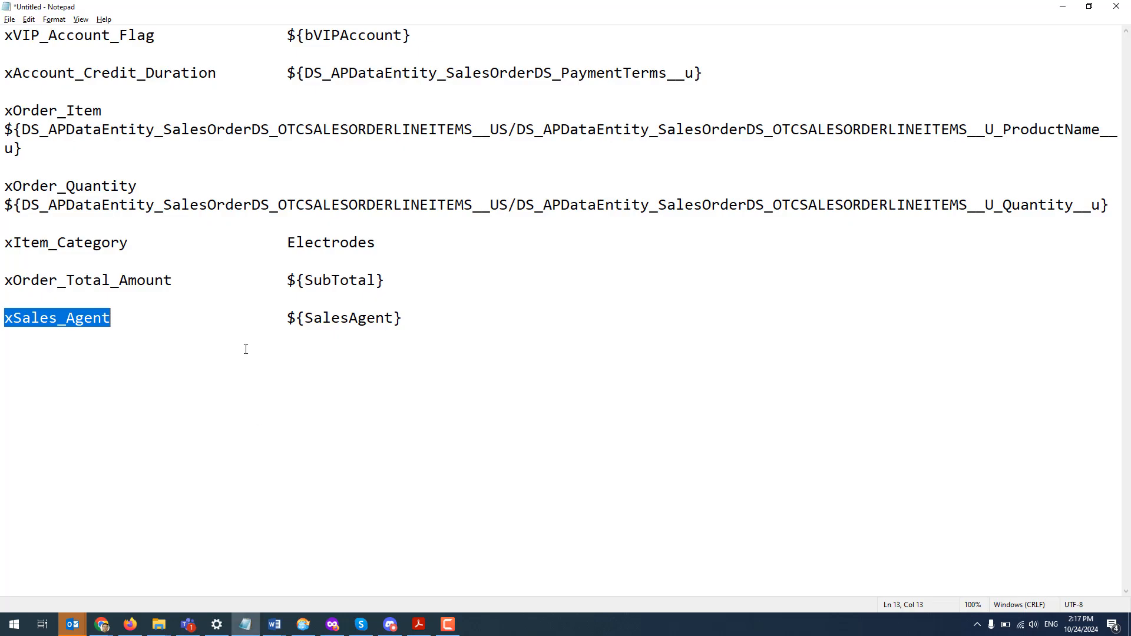
pyautogui.moveTo(290, 324); pyautogui.dragTo(403, 323)
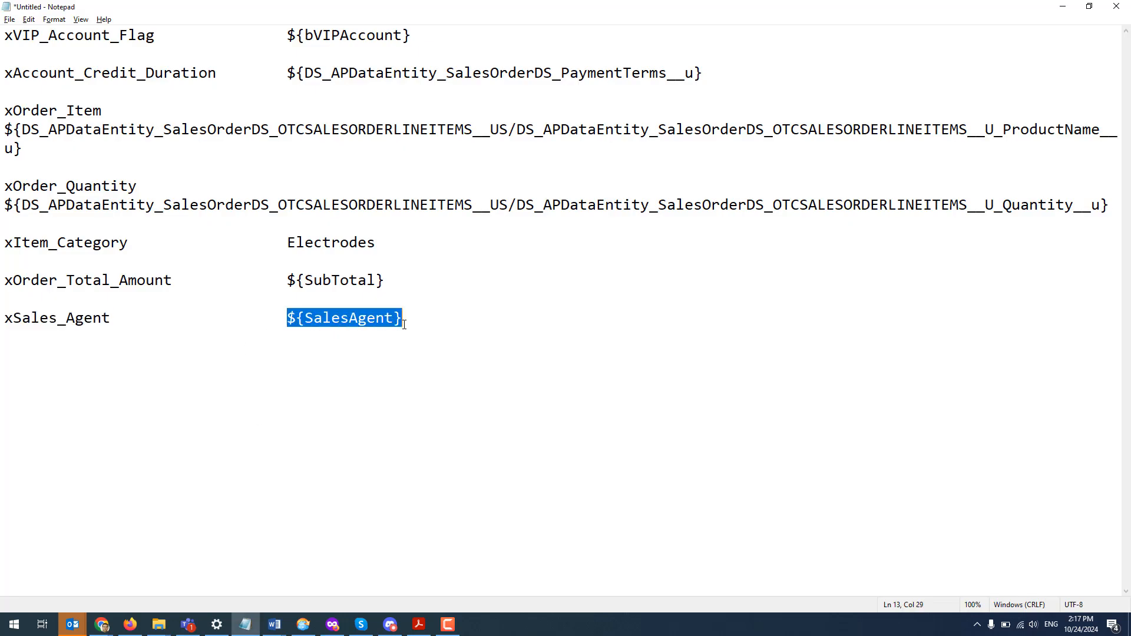
pyautogui.hotkey('ctrl', 'c')
pyautogui.hotkey('alt', 'Tab')
pyautogui.click(545, 429)
pyautogui.hotkey('ctrl', 'v')
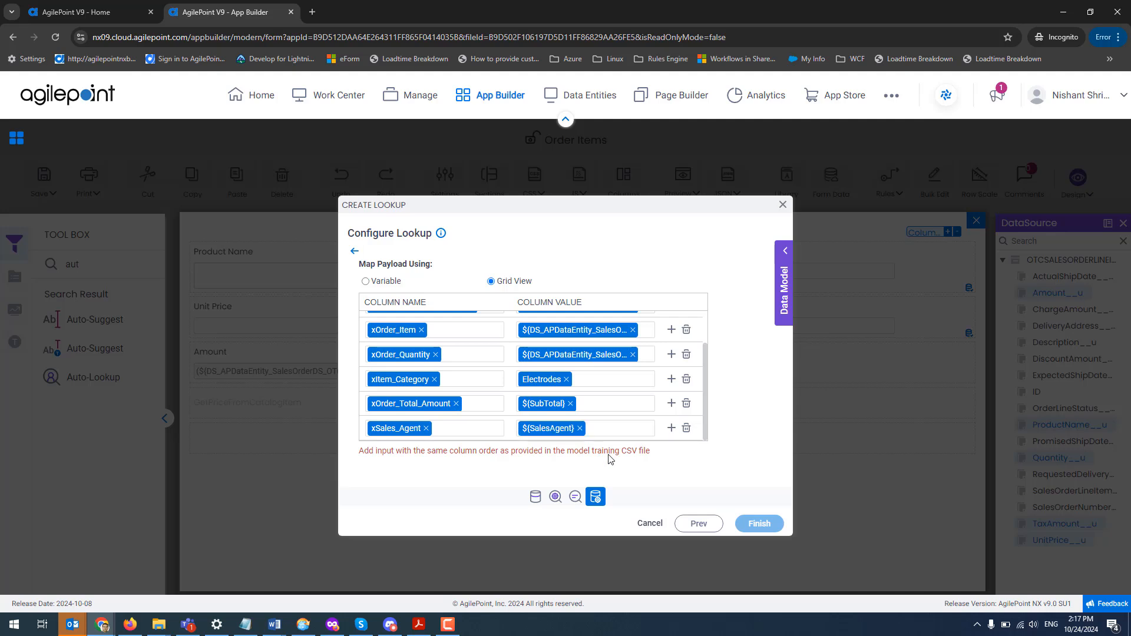
pyautogui.click(354, 252)
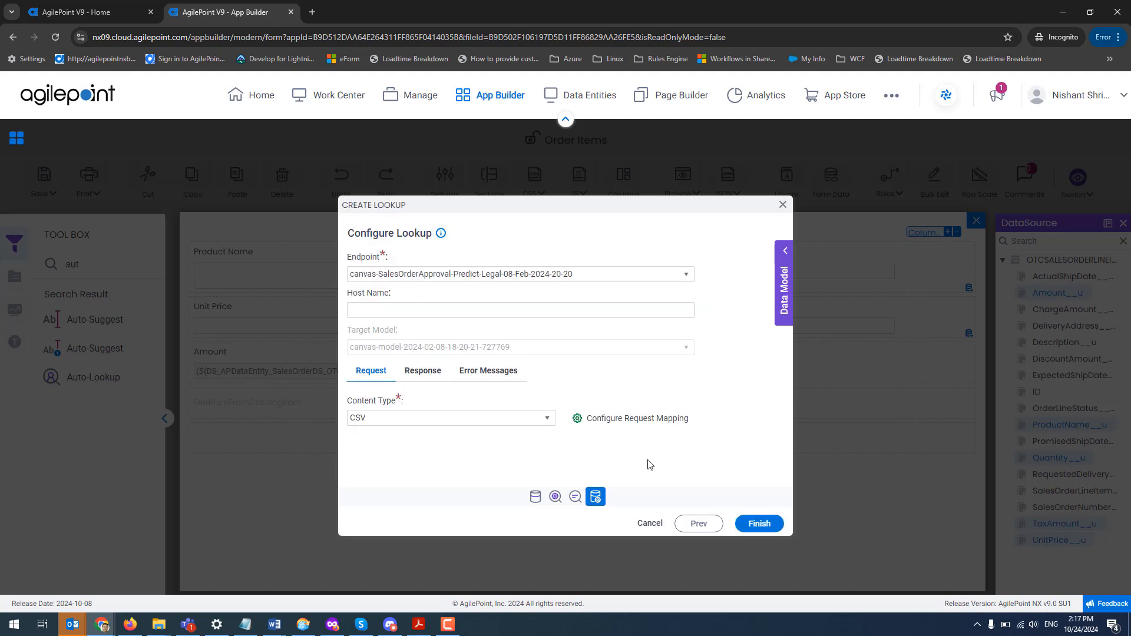
# Map the SageMakerPrediction response's Label to Predicted Legal Label and Probability to Predicted Legal Probability in the app schema, and finish the lookup
pyautogui.click(422, 372)
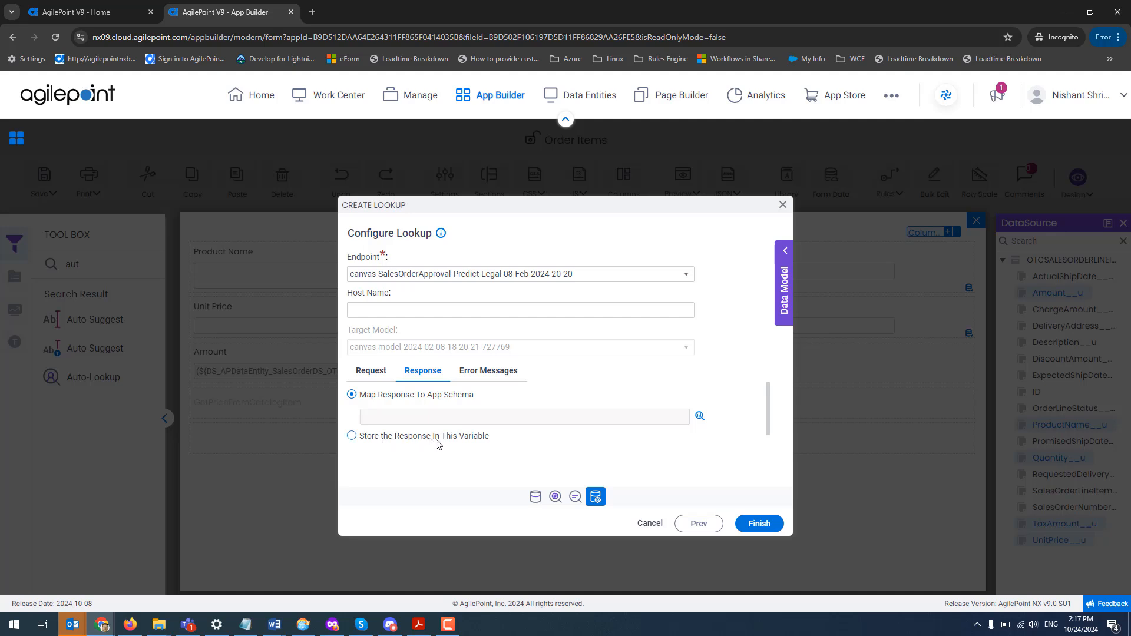
pyautogui.click(699, 416)
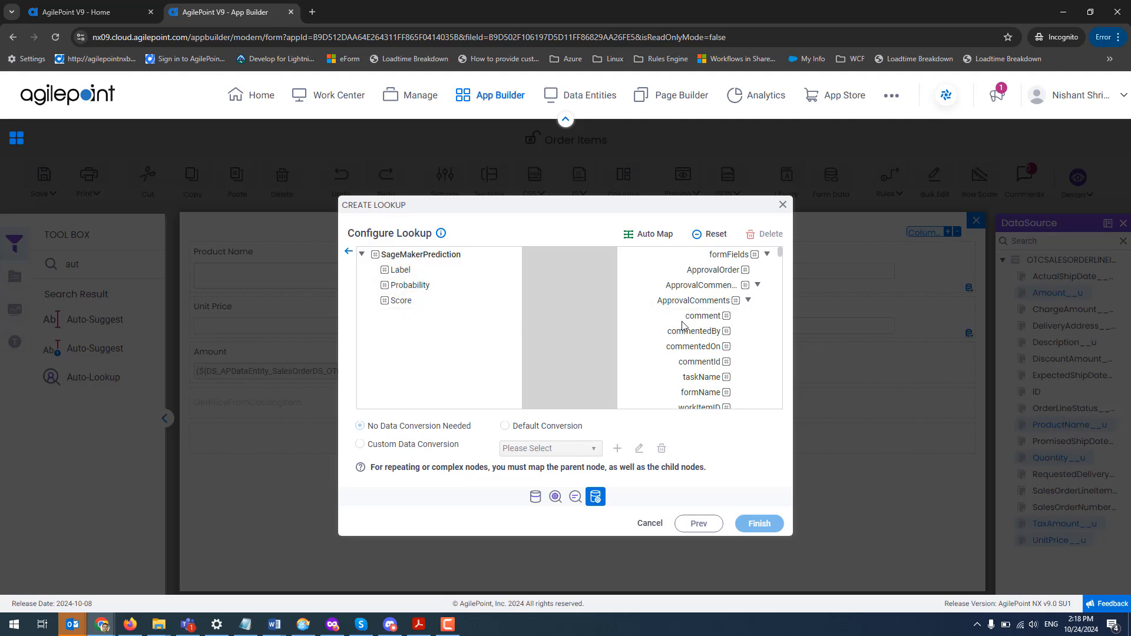
pyautogui.scroll(-10, 683, 341)
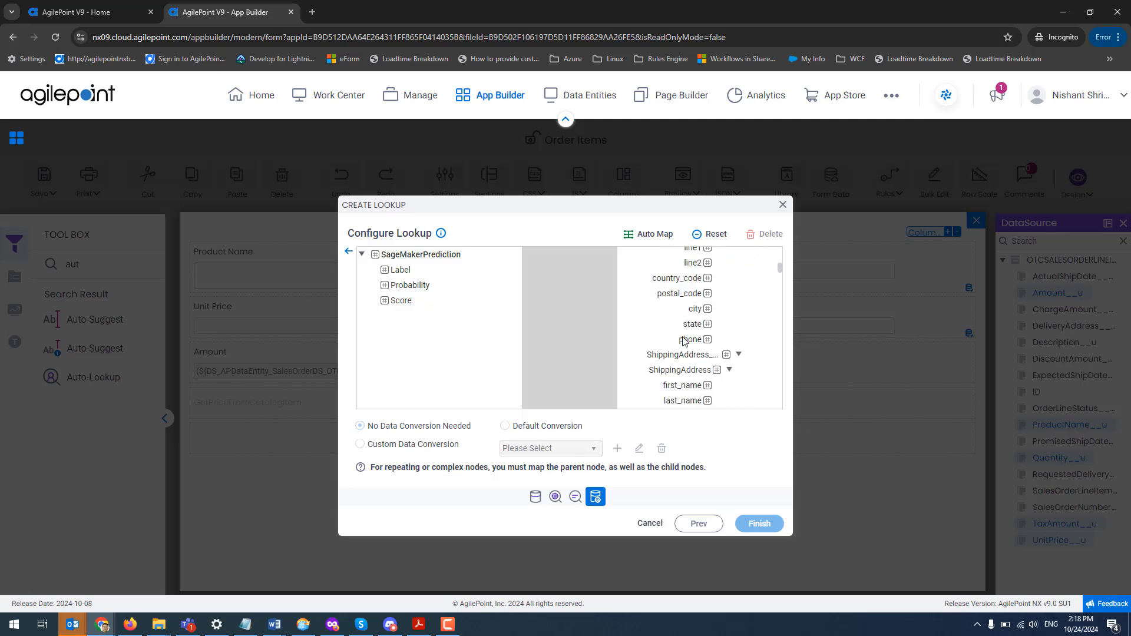
pyautogui.scroll(-10, 683, 341)
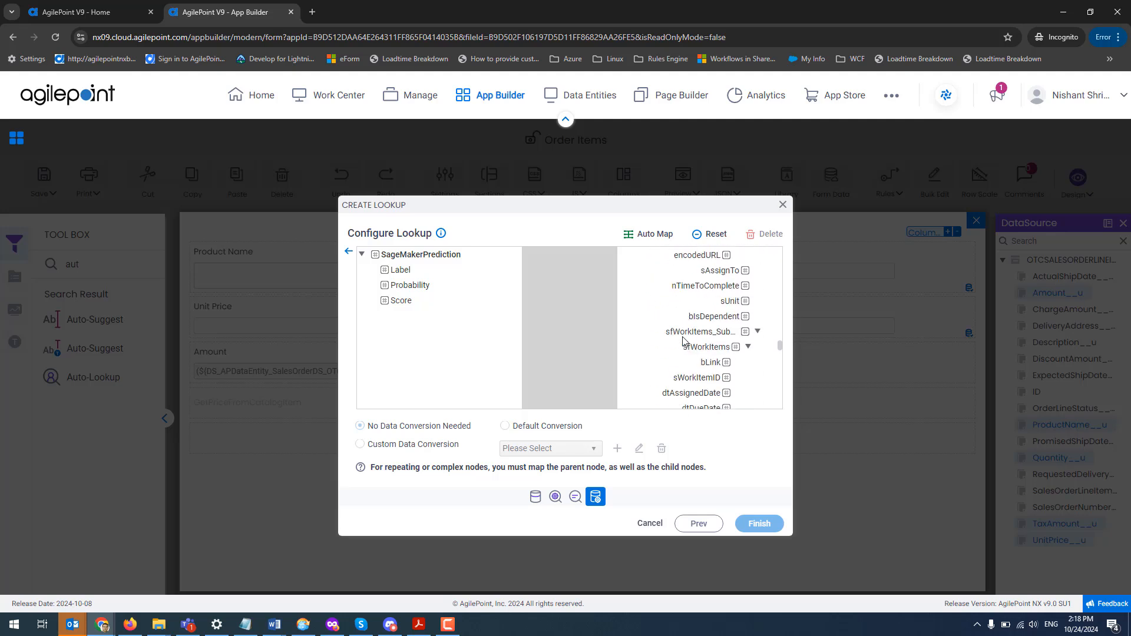
pyautogui.scroll(-2, 683, 341)
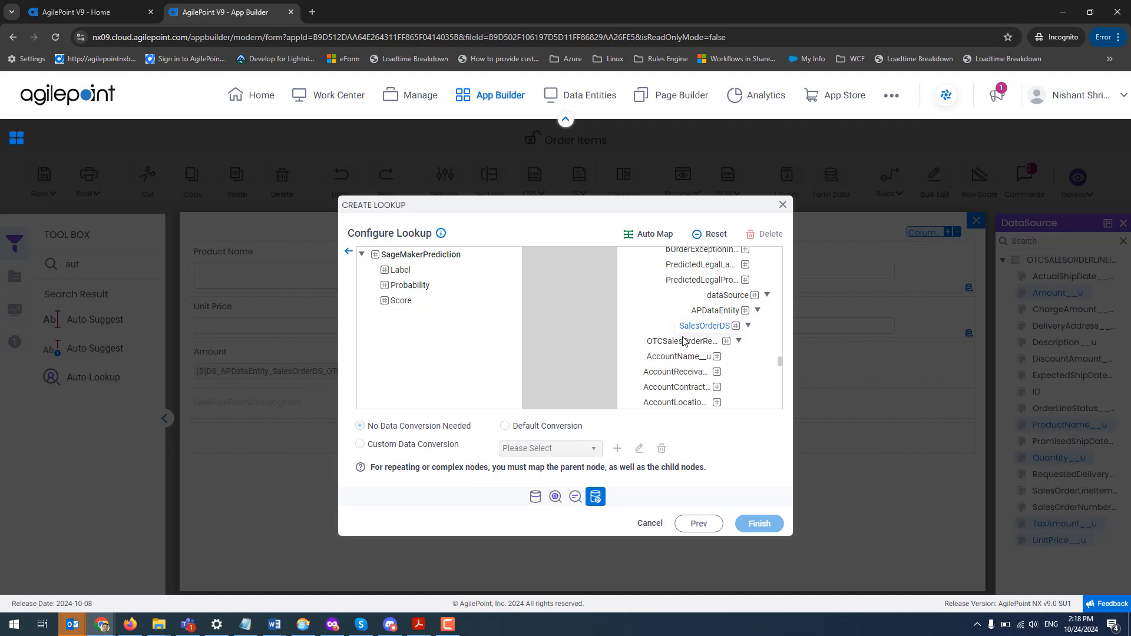
pyautogui.scroll(2, 684, 342)
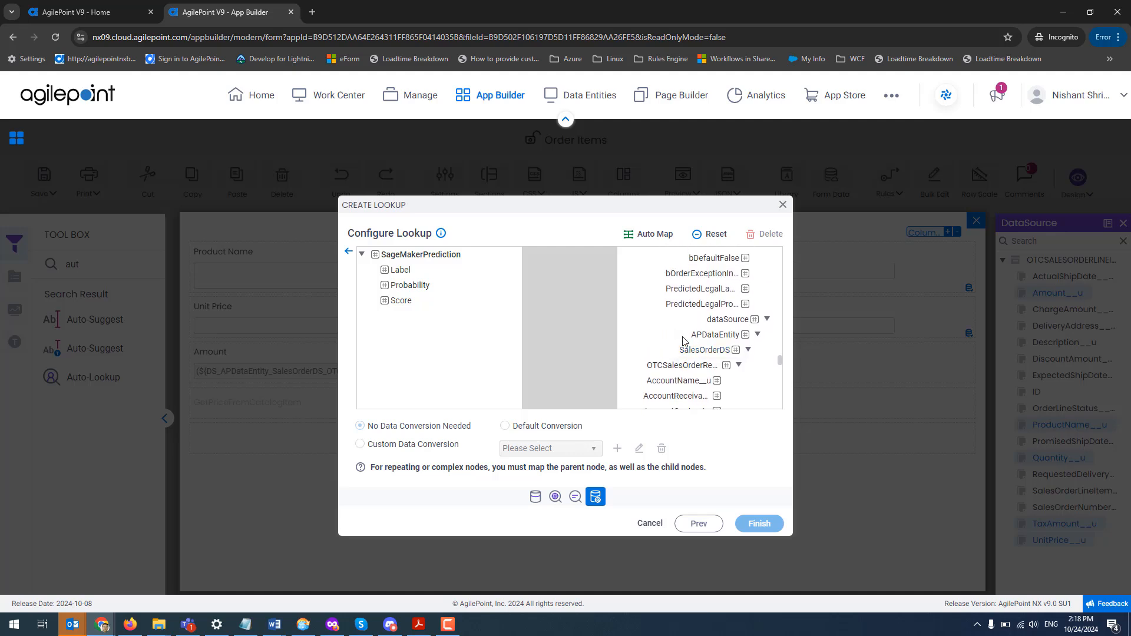
pyautogui.moveTo(591, 301); pyautogui.dragTo(698, 289)
pyautogui.moveTo(422, 288); pyautogui.dragTo(698, 304)
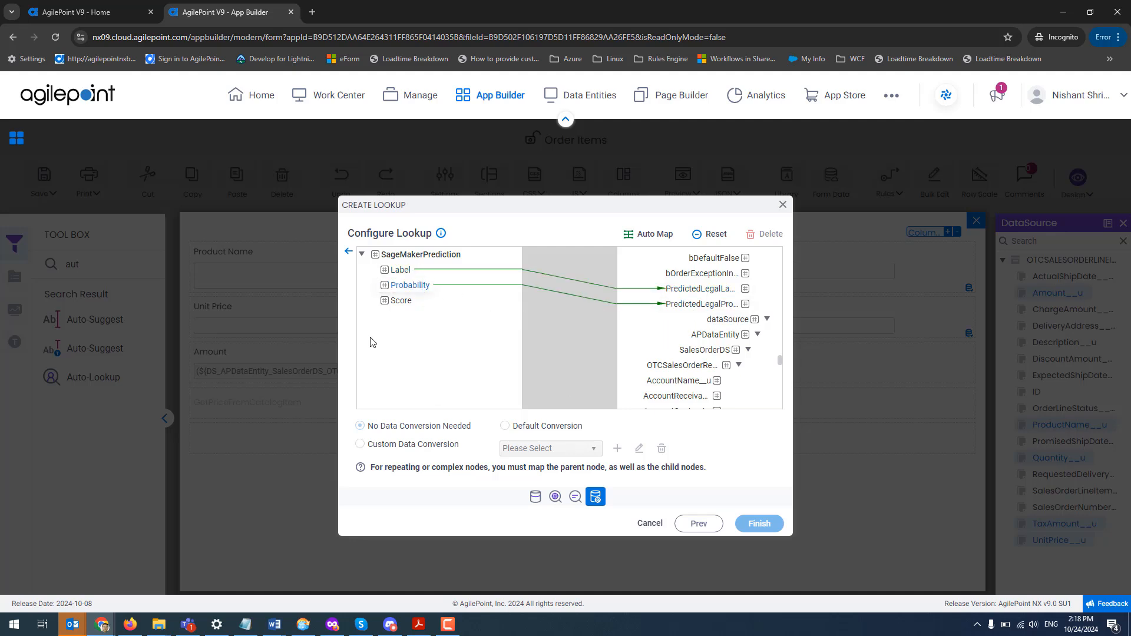
pyautogui.click(348, 256)
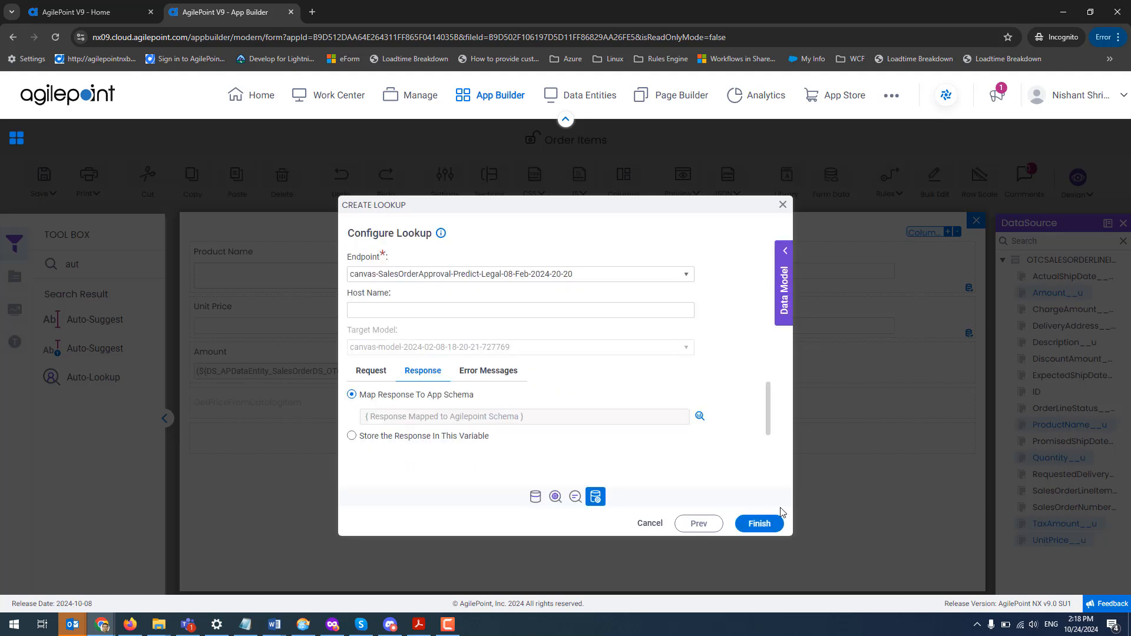
pyautogui.click(765, 524)
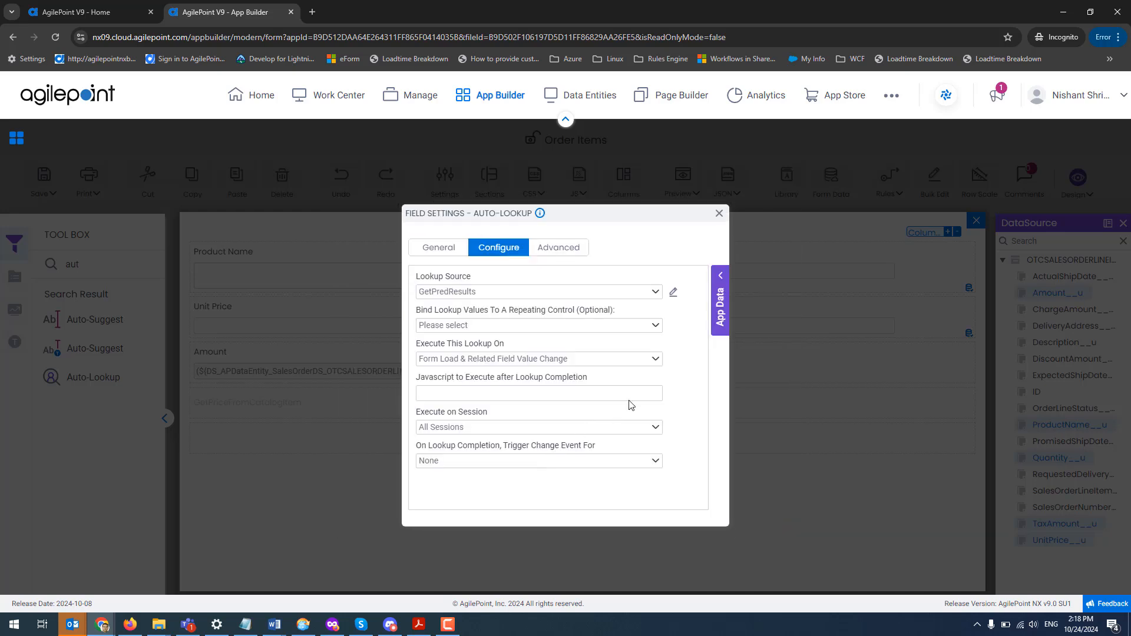
# Set the Auto-Lookup to execute on Specific Field Value Change of the order line items' ProductName__u field
pyautogui.click(585, 361)
pyautogui.click(554, 404)
pyautogui.click(574, 394)
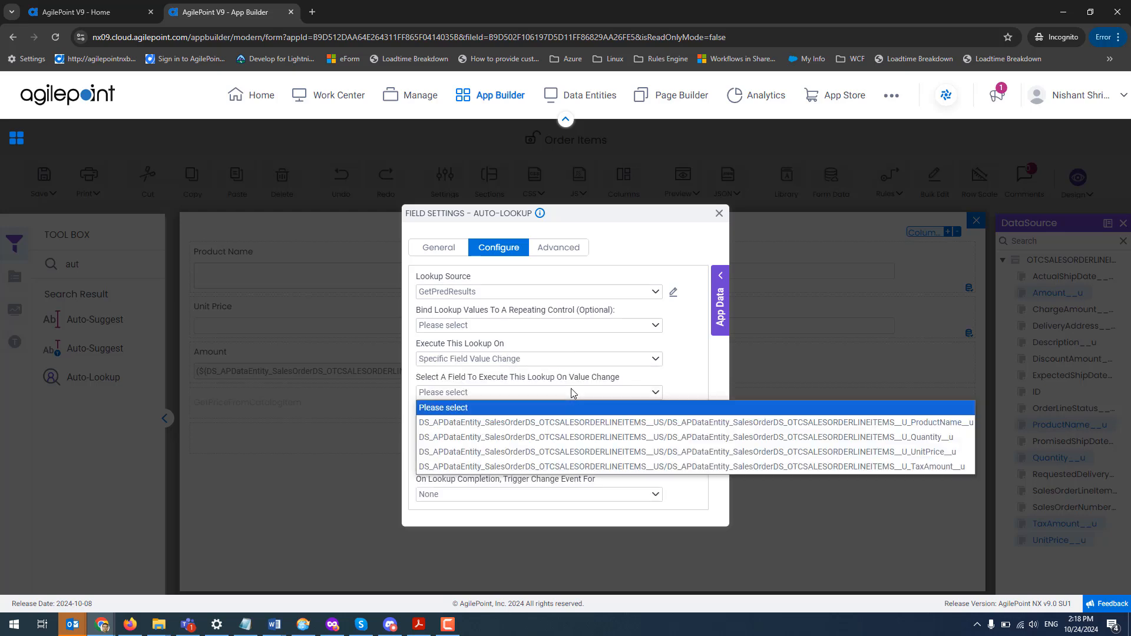
pyautogui.click(601, 425)
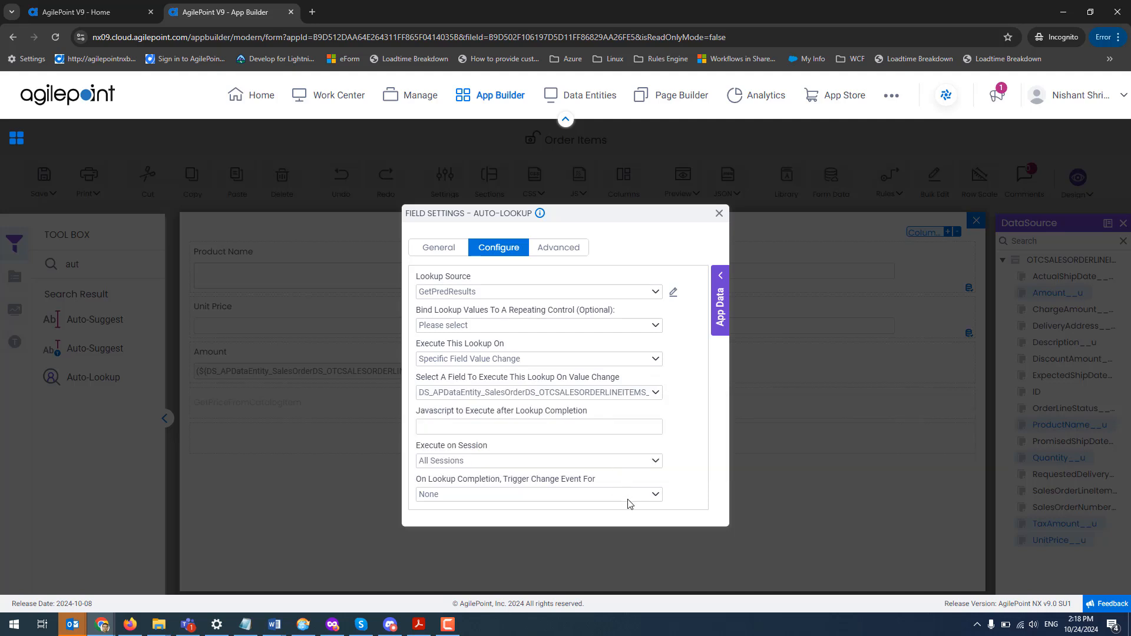
# Set the lookup's completion change event to All Target Controls and close the field settings and the items subform
pyautogui.click(618, 496)
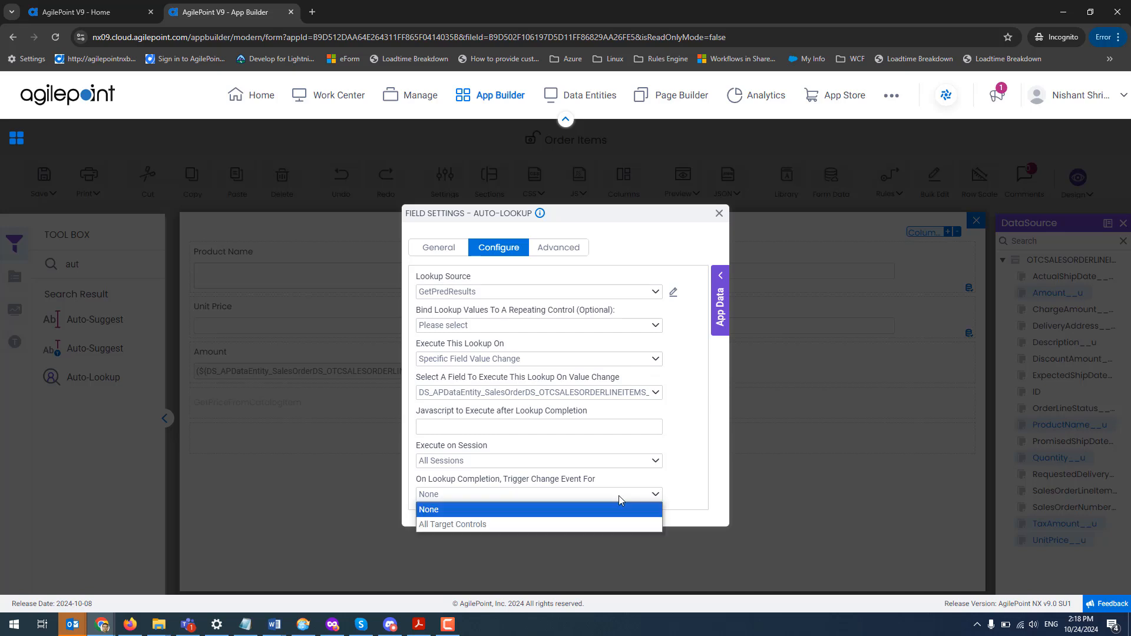
pyautogui.click(612, 525)
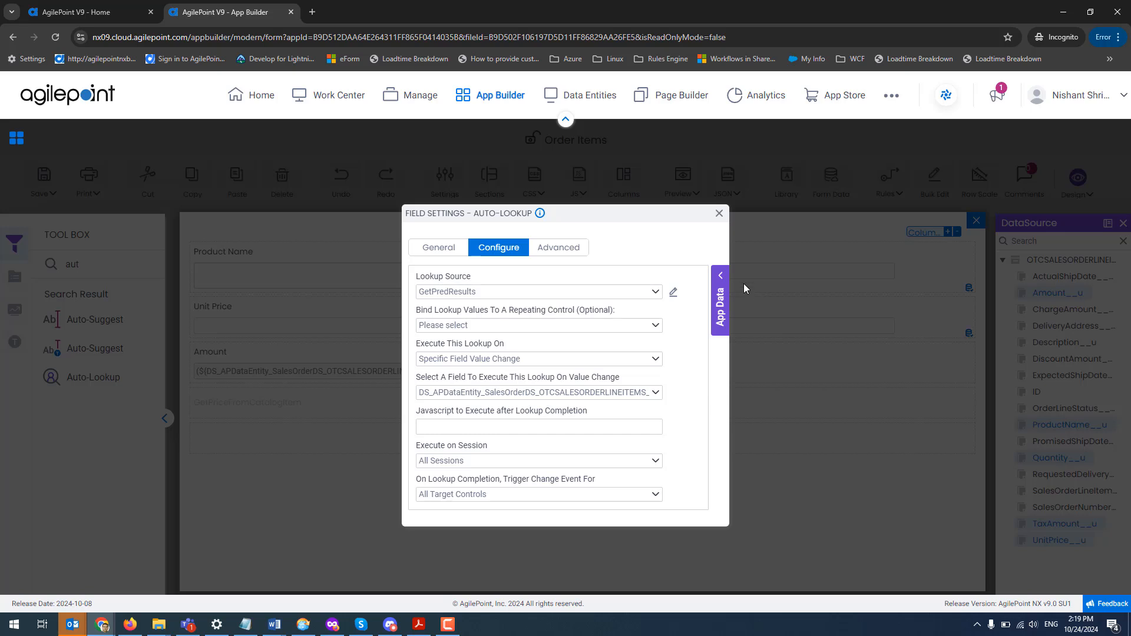
pyautogui.click(719, 214)
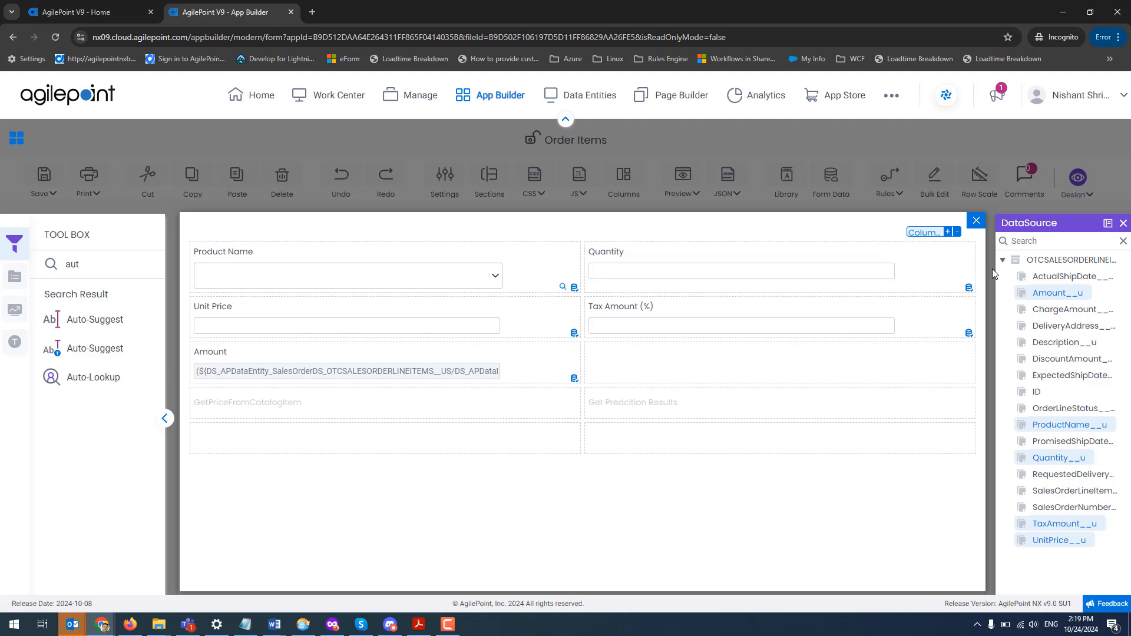
pyautogui.click(977, 222)
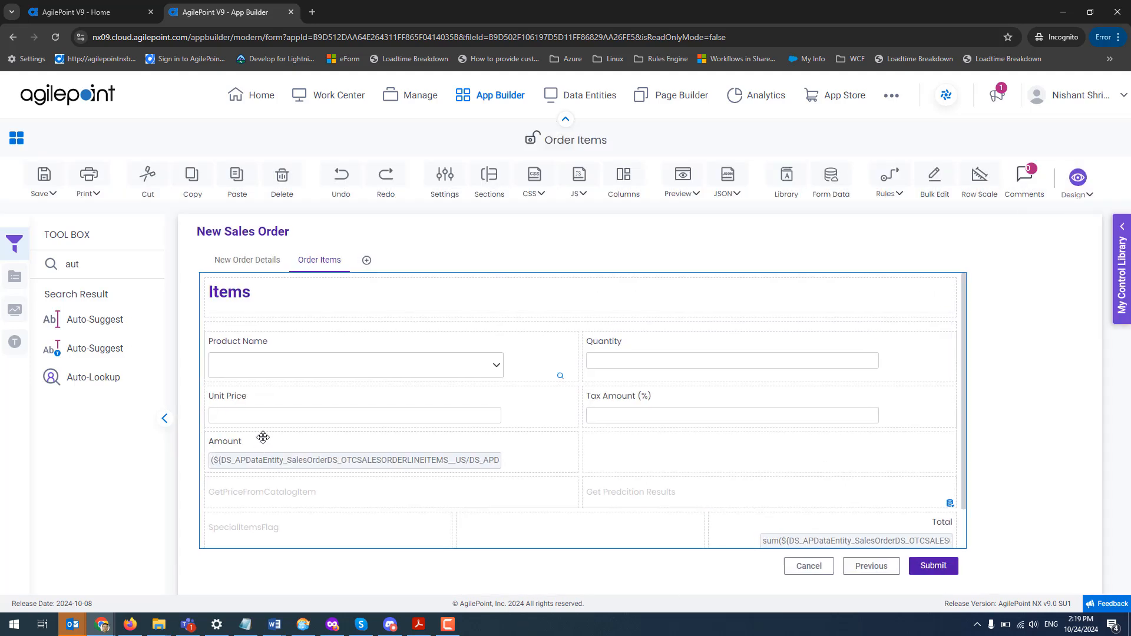
# Review the Predicted Legal Label field's rule conditions and actions on New Order Details, including the full message text
pyautogui.click(249, 264)
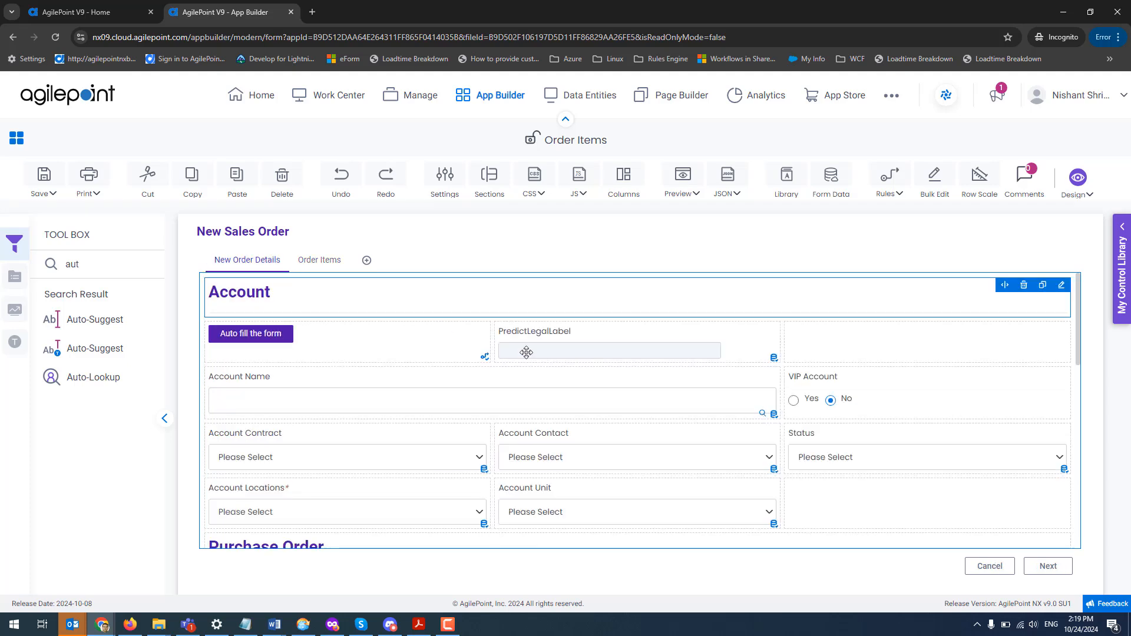
pyautogui.scroll(-8, 596, 386)
pyautogui.scroll(-1, 597, 388)
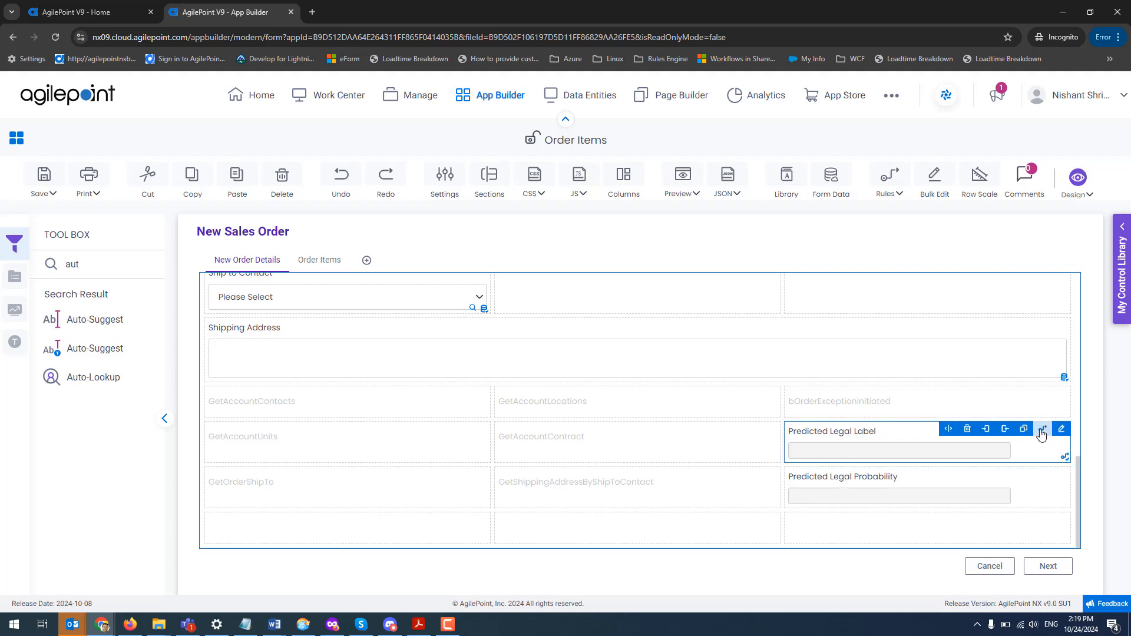
pyautogui.click(1042, 432)
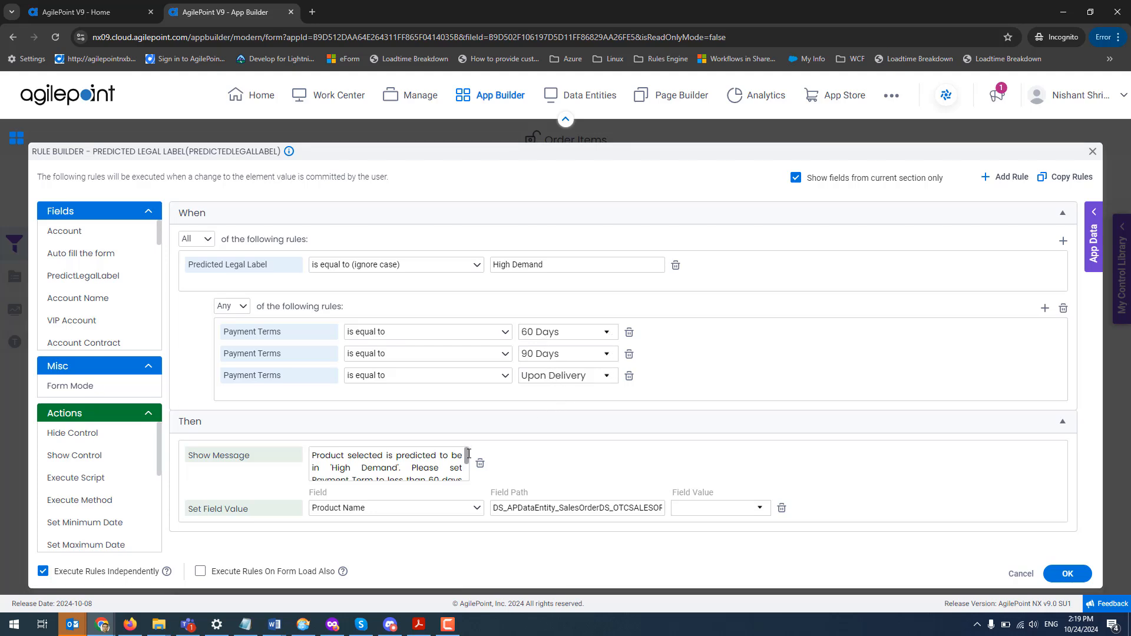
pyautogui.moveTo(469, 454); pyautogui.dragTo(469, 472)
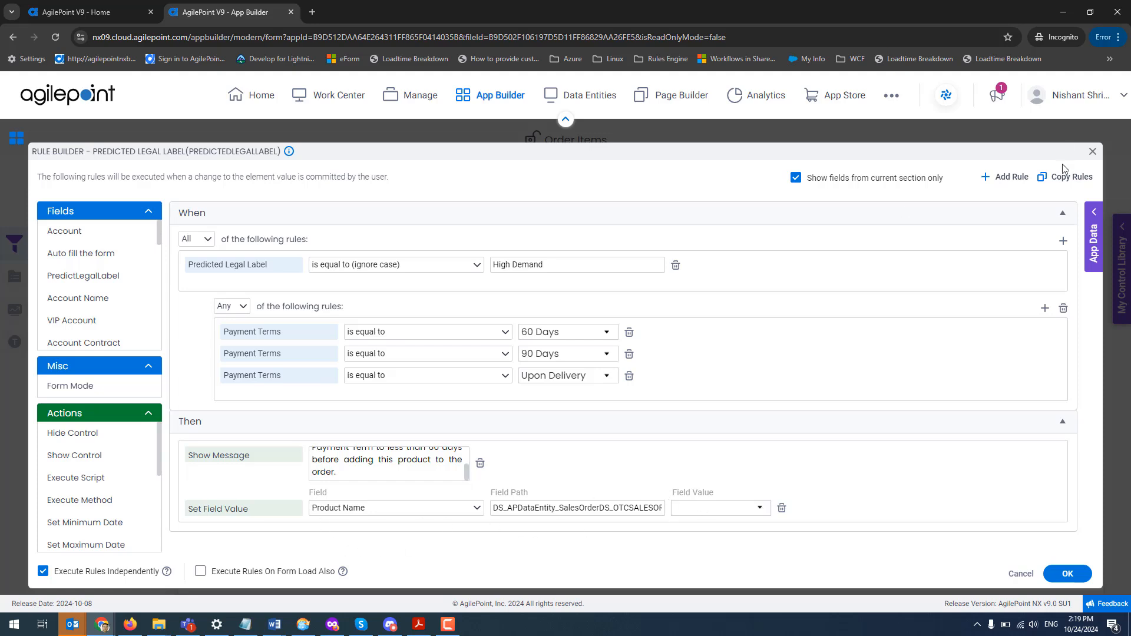
pyautogui.click(1093, 151)
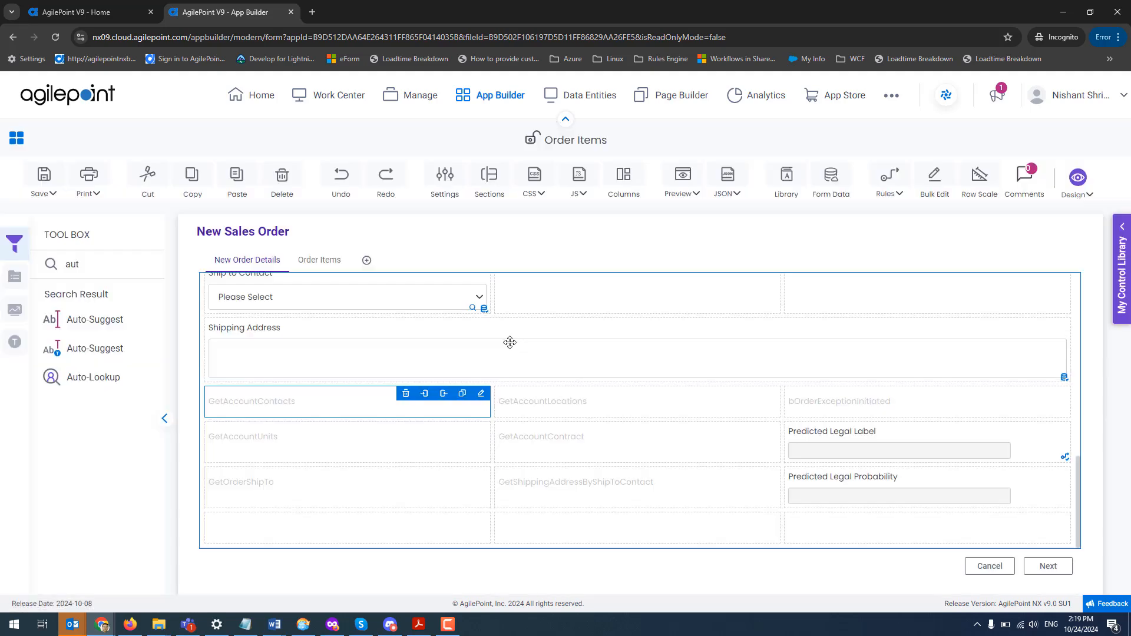
# Preview the form as PC Browser and auto-fill the New Order Details with the sample order data
pyautogui.click(673, 198)
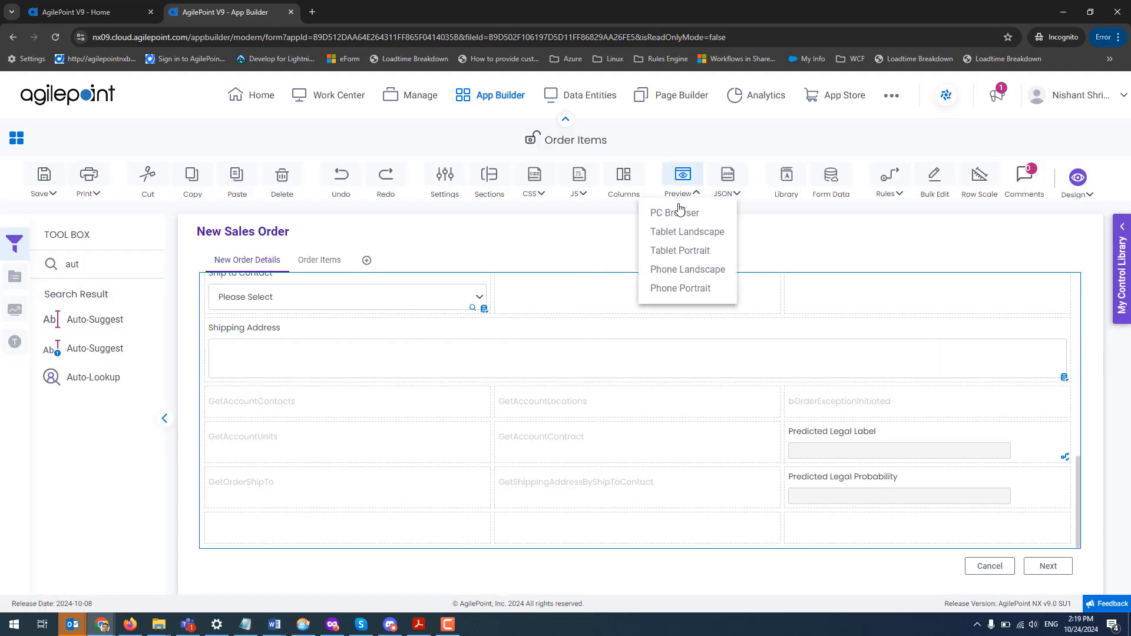
pyautogui.click(678, 212)
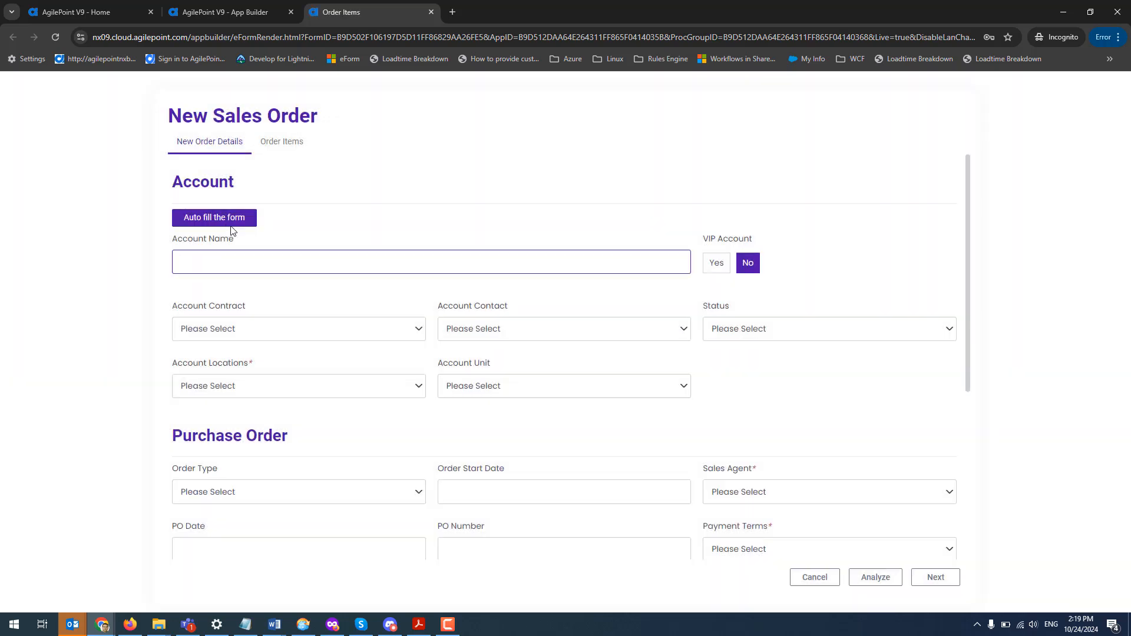
pyautogui.click(231, 221)
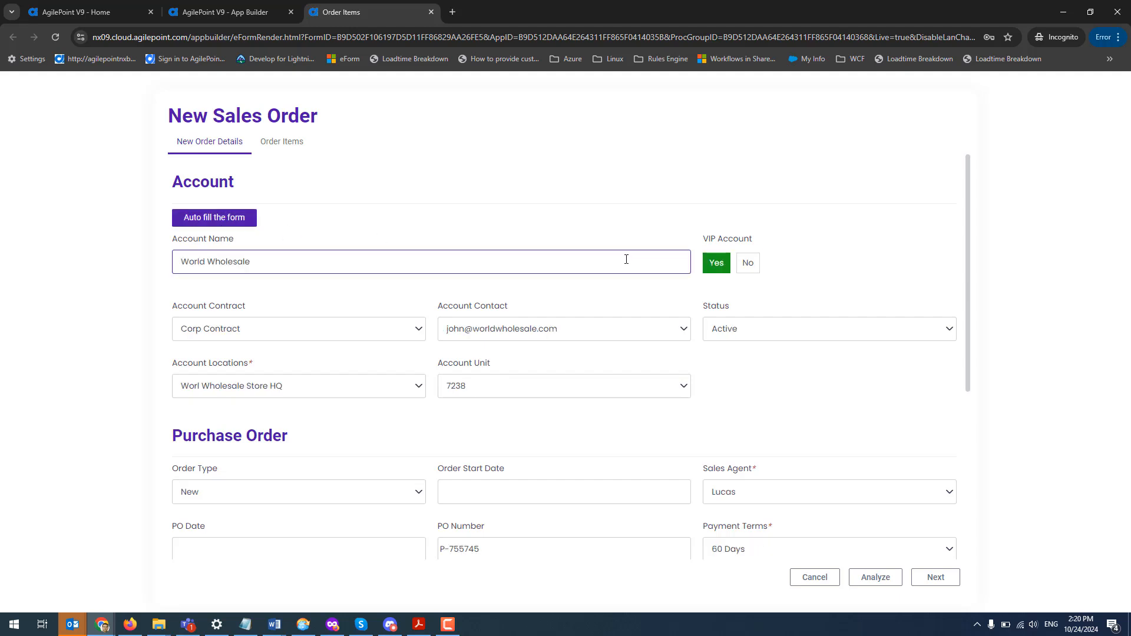
pyautogui.scroll(-5, 939, 371)
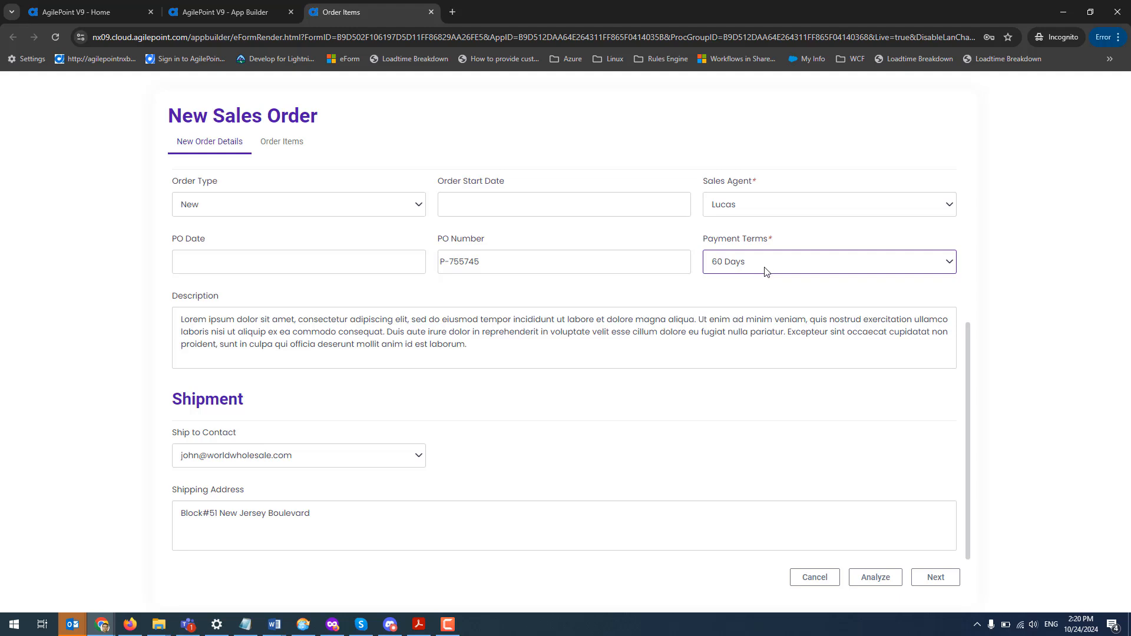
# Try to choose Stainless Steel Electrodes as the first order item's product and acknowledge the alert
pyautogui.click(298, 143)
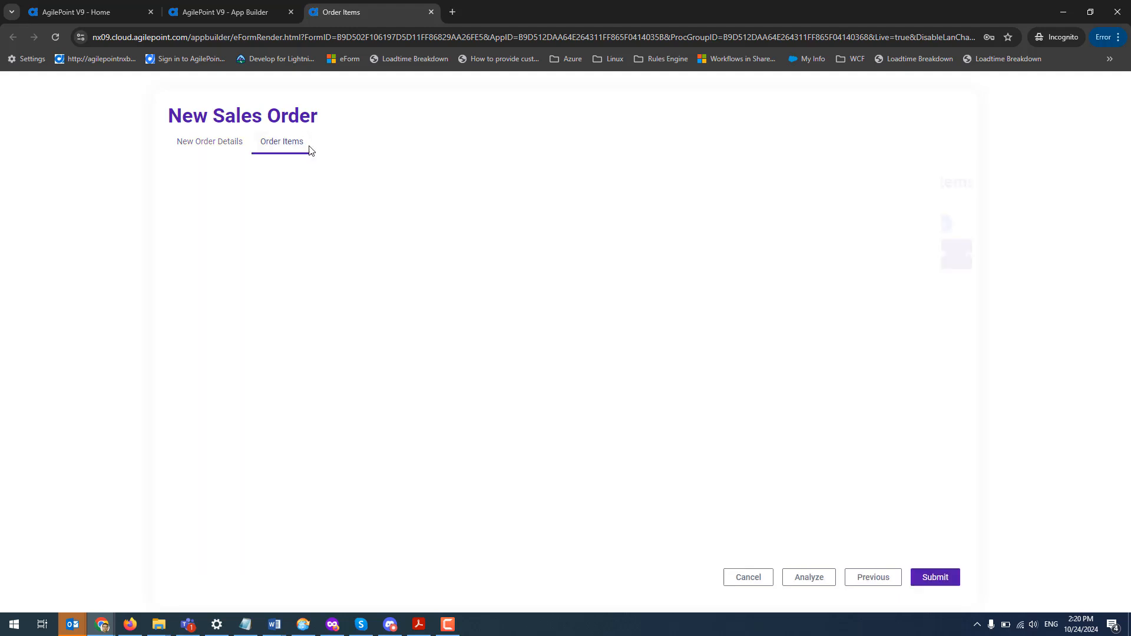
pyautogui.click(367, 292)
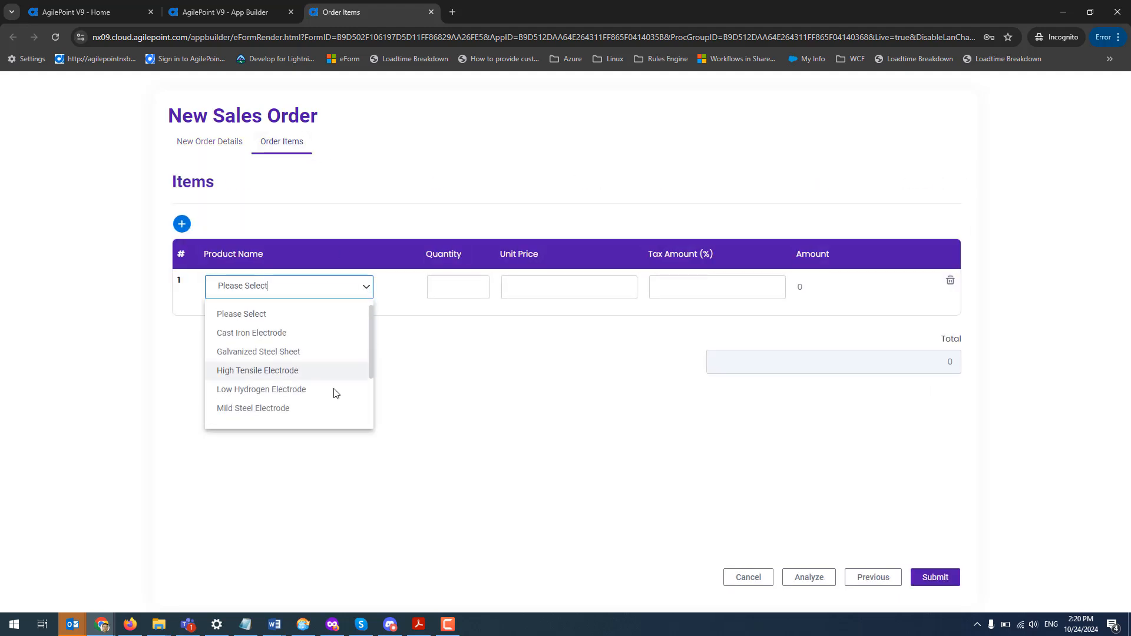
pyautogui.scroll(-2, 334, 392)
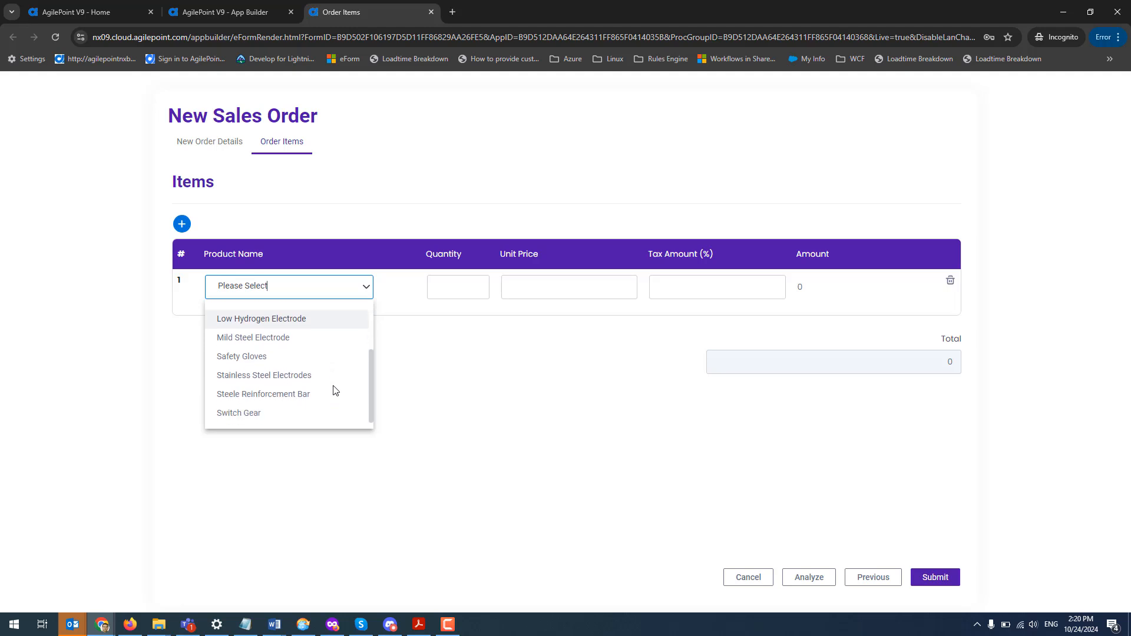
pyautogui.click(294, 379)
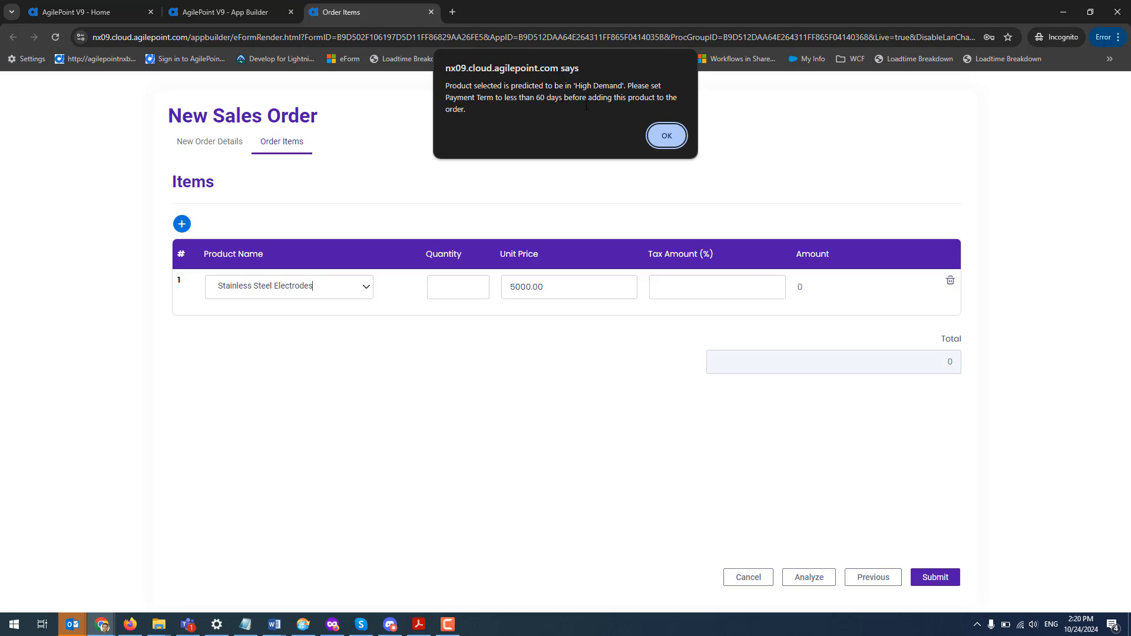
pyautogui.click(667, 136)
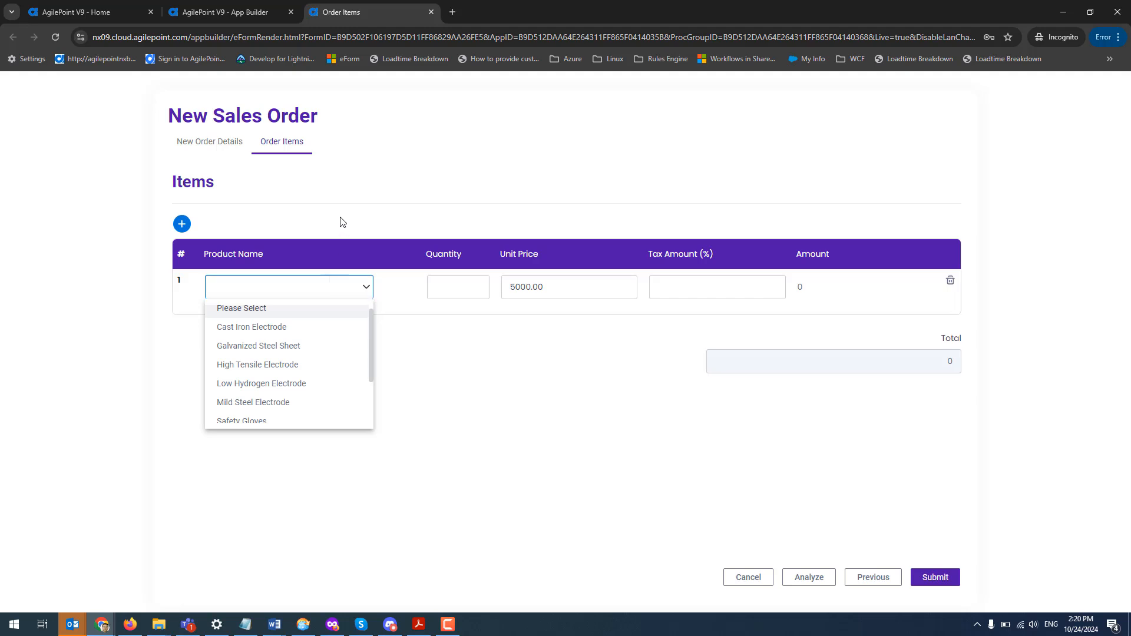
# Set the purchase order's Payment Terms to 30 Days in New Order Details
pyautogui.click(218, 147)
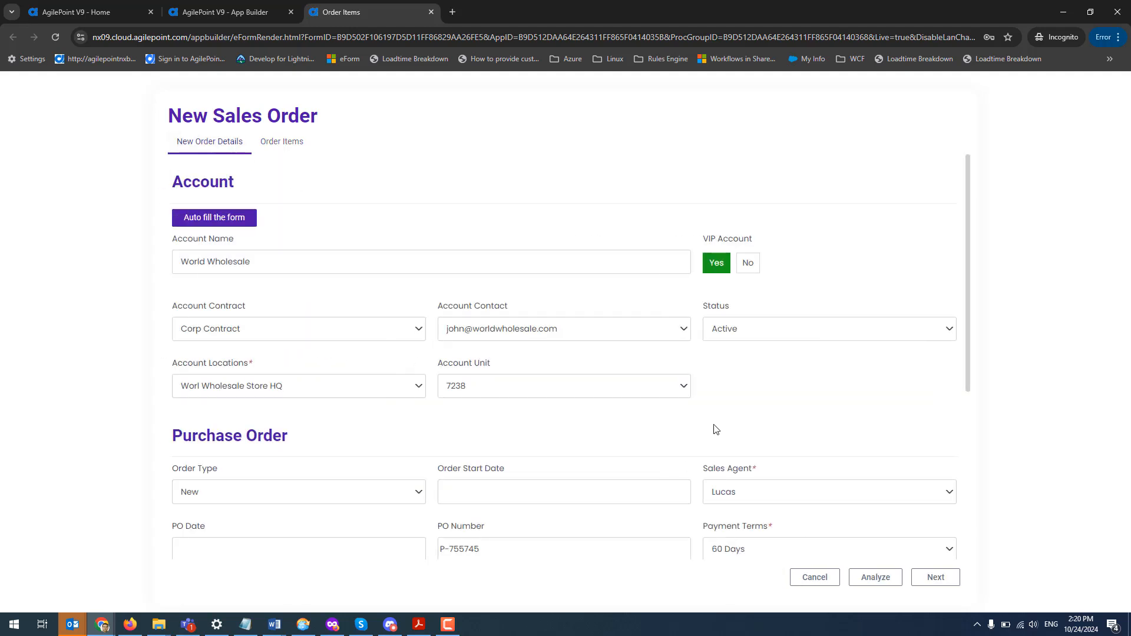
pyautogui.scroll(-3, 713, 429)
pyautogui.click(744, 348)
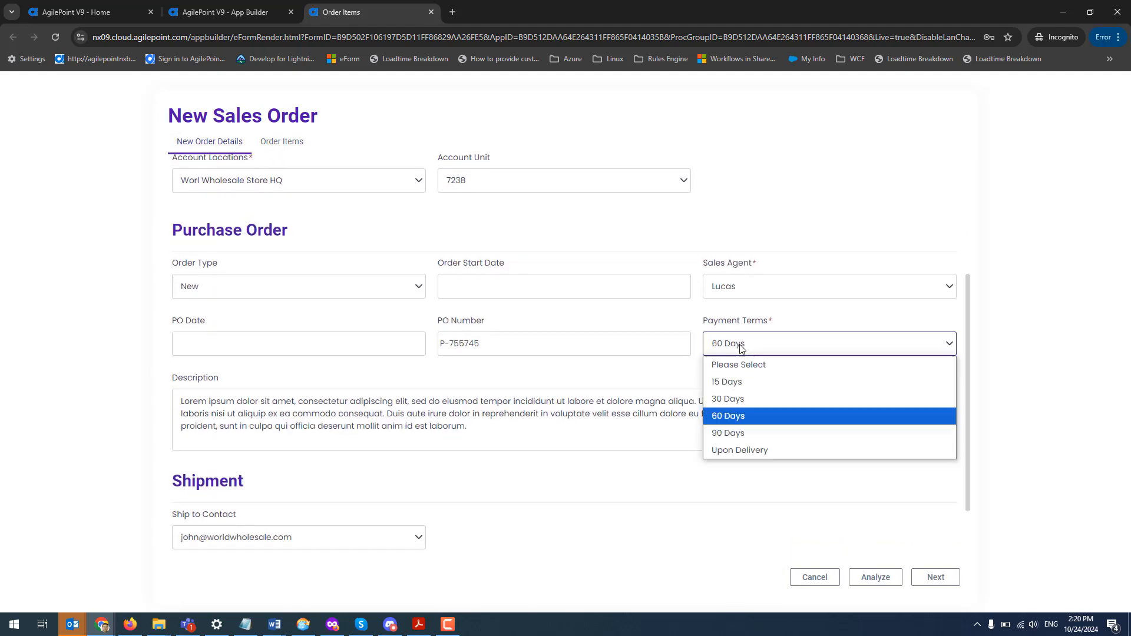
pyautogui.click(748, 401)
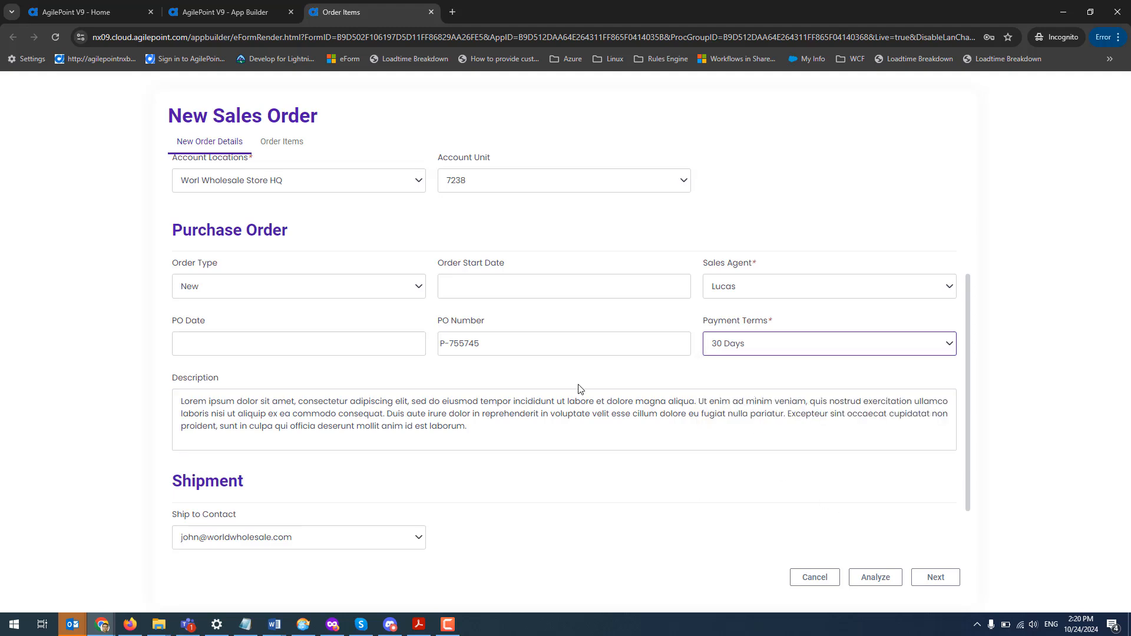
# Choose Stainless Steel Electrodes again as the product of the first row in Order Items
pyautogui.click(284, 142)
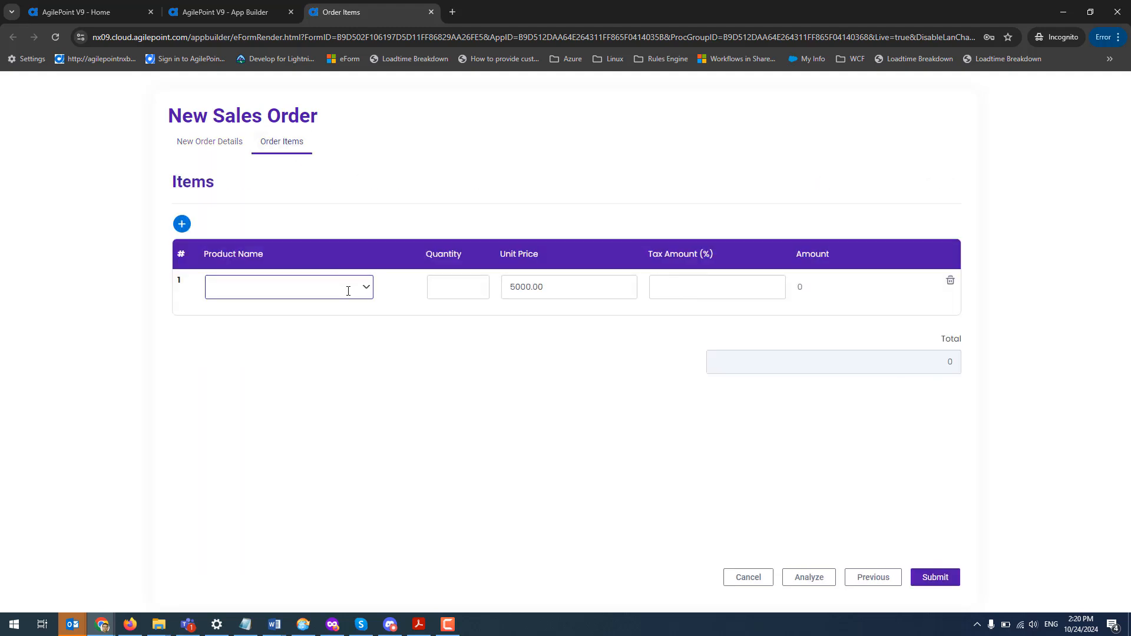
pyautogui.click(365, 293)
pyautogui.scroll(-2, 352, 377)
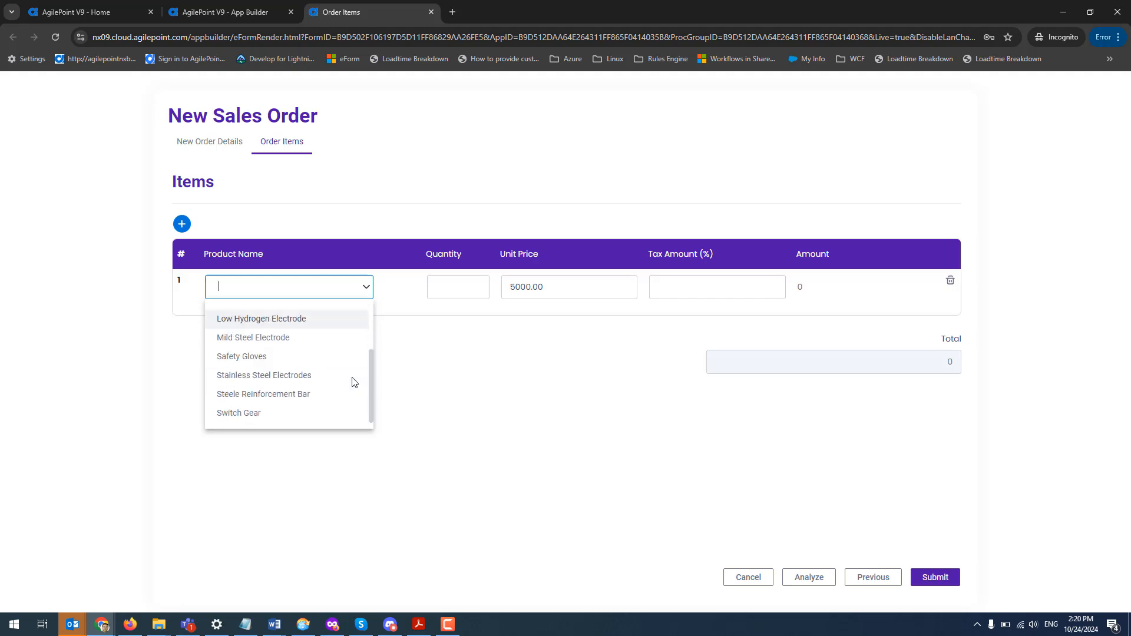
pyautogui.click(326, 383)
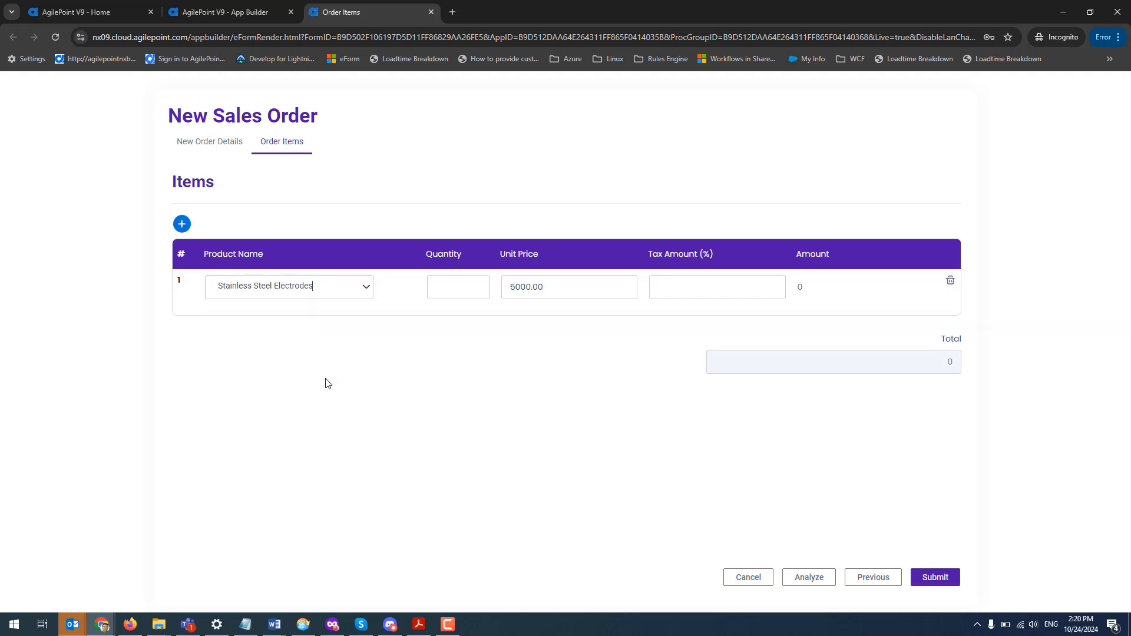